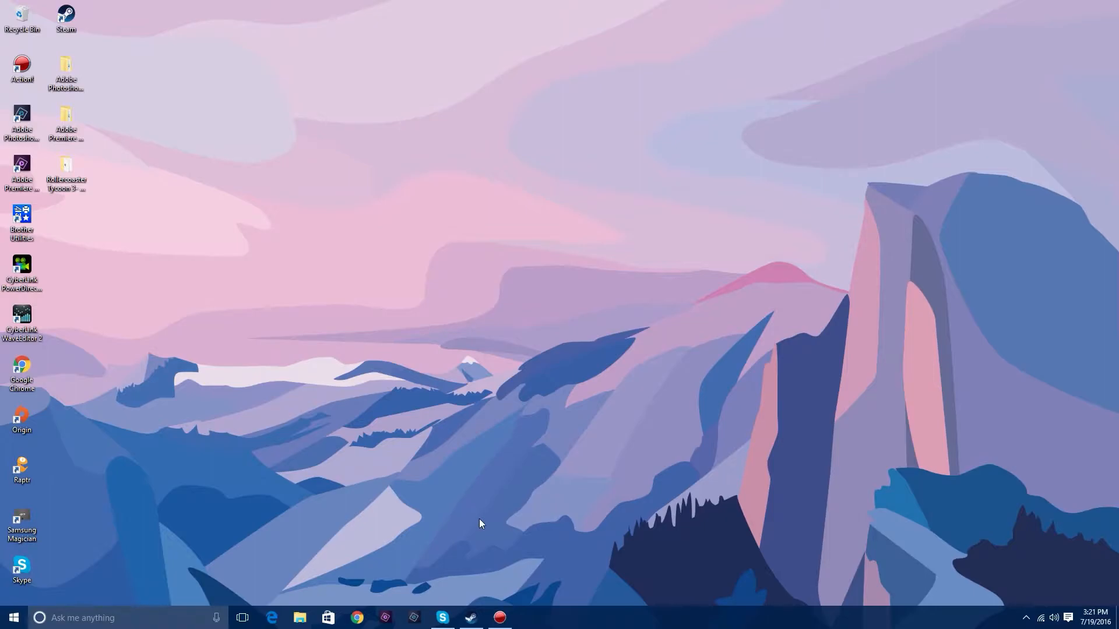
- Launch Microsoft Flight Simulator X: Steam Edition from the Steam library and allow it to make changes to the PC
{"action": "left_click", "coordinate": [471, 618]}
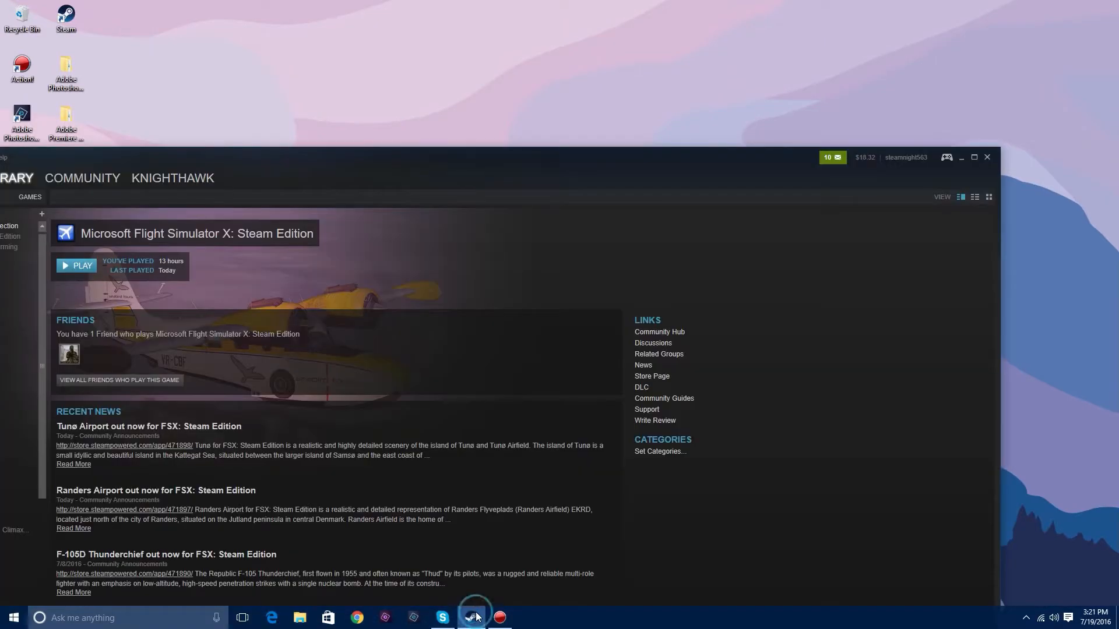
{"action": "left_click_drag", "start_coordinate": [321, 171], "coordinate": [456, 44]}
{"action": "scroll", "coordinate": [110, 519], "scroll_direction": "down", "scroll_amount": 8}
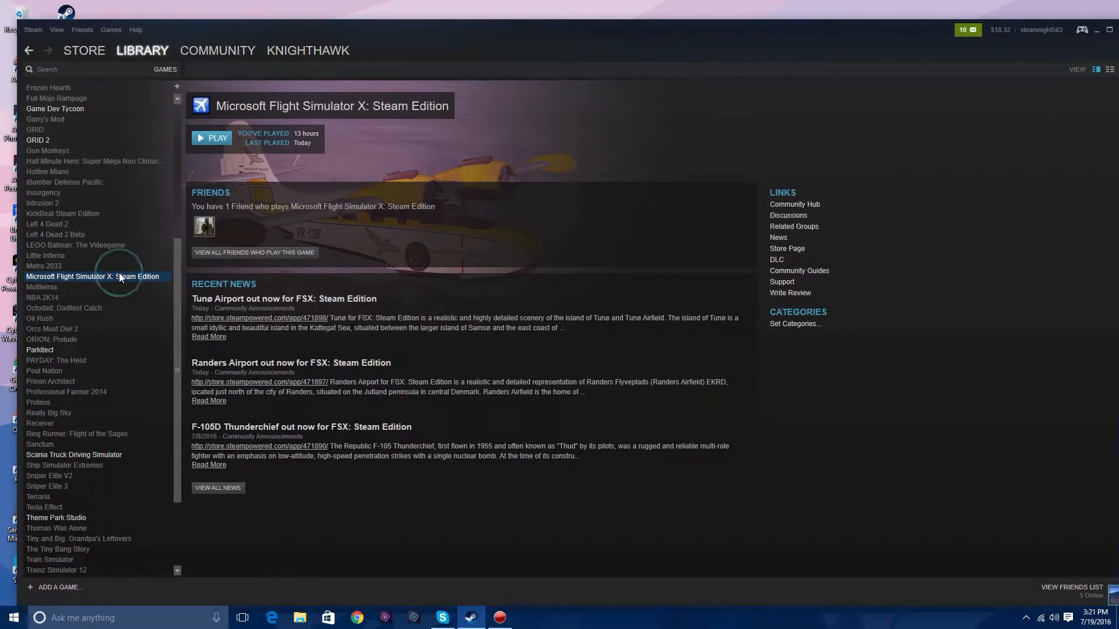
{"action": "left_click", "coordinate": [215, 140]}
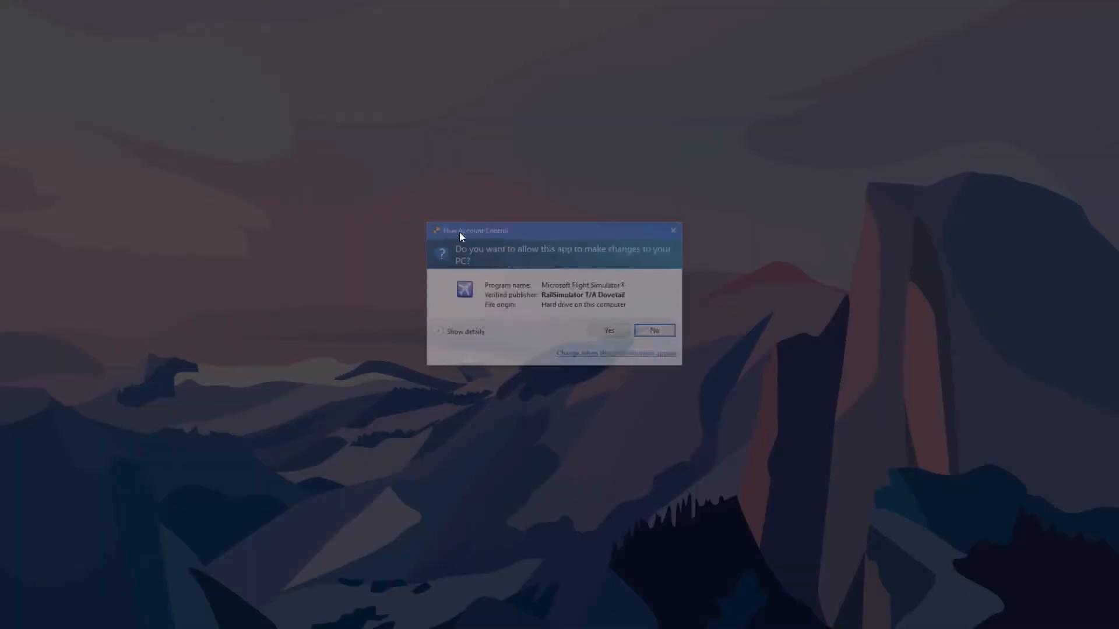
{"action": "left_click", "coordinate": [606, 331]}
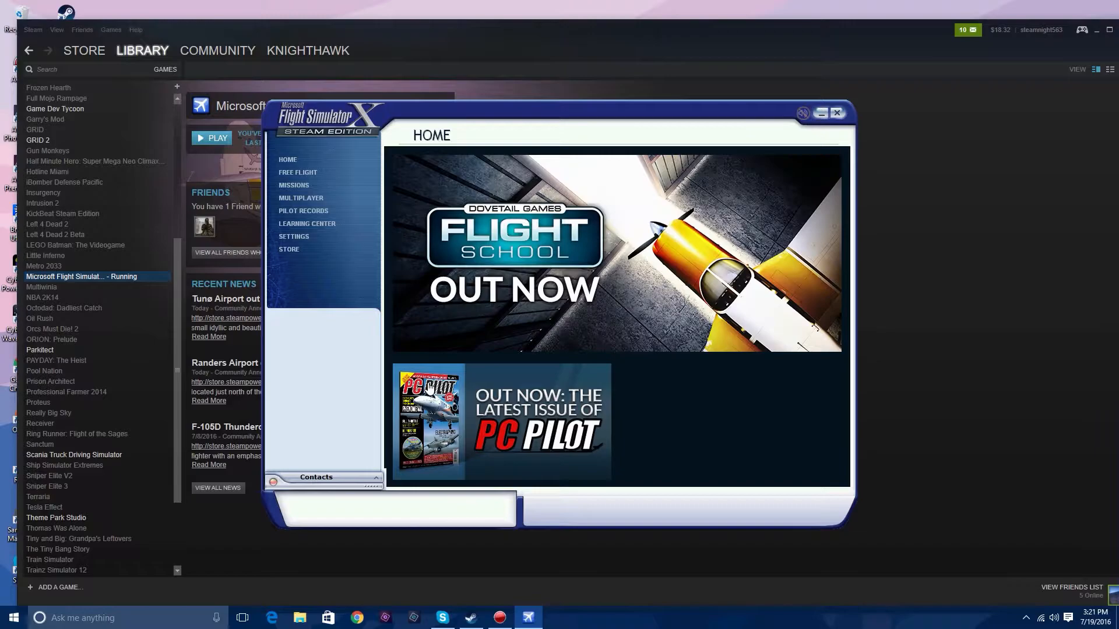
- Open the customizable display settings and set the full screen resolution to 1920x1080x32 in the graphics options
{"action": "left_click", "coordinate": [322, 237]}
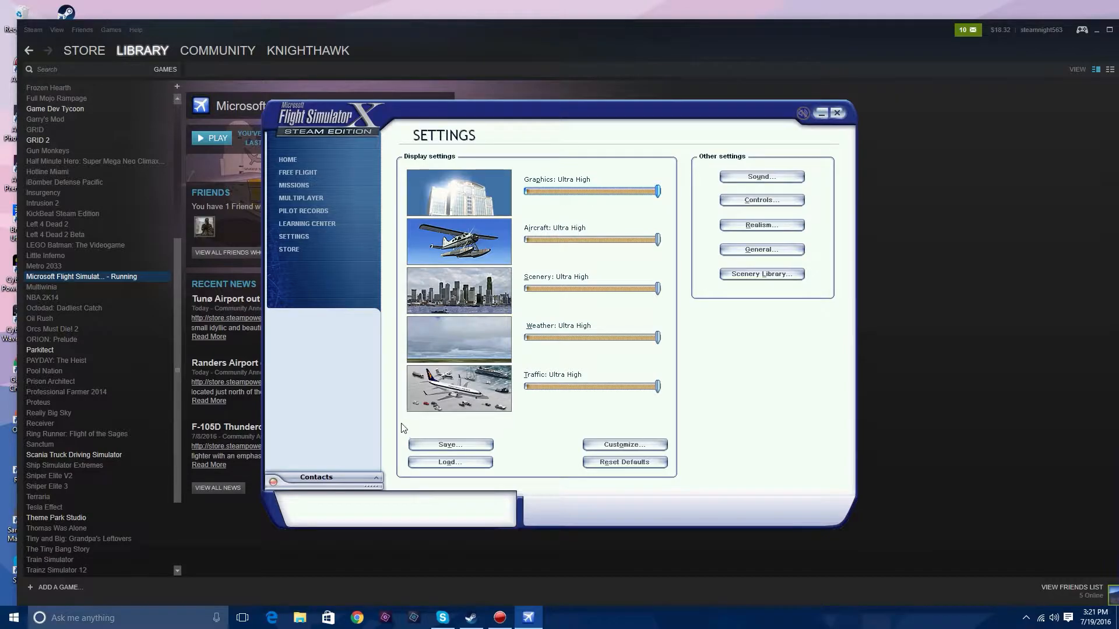
{"action": "left_click", "coordinate": [640, 446]}
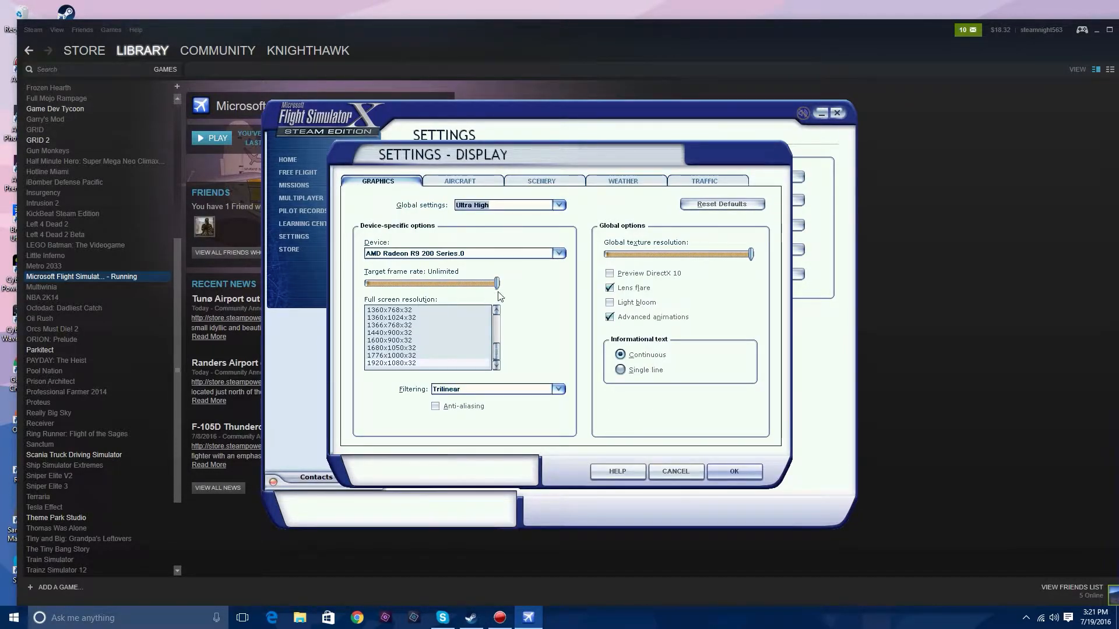
{"action": "scroll", "coordinate": [462, 326], "scroll_direction": "up", "scroll_amount": 2}
{"action": "scroll", "coordinate": [425, 330], "scroll_direction": "down", "scroll_amount": 2}
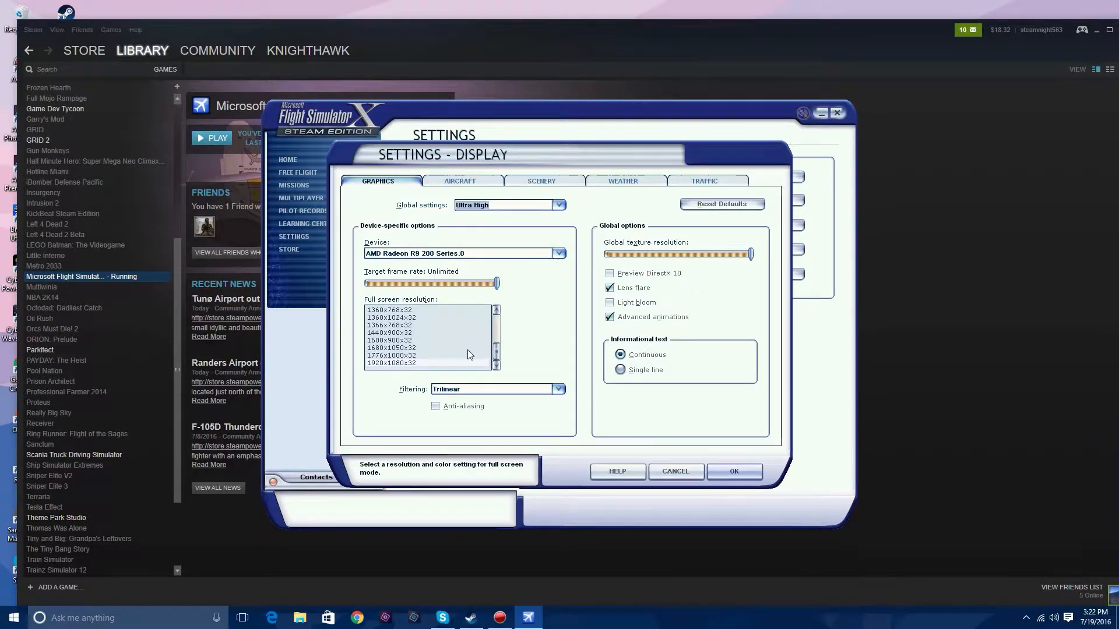
{"action": "left_click", "coordinate": [407, 363]}
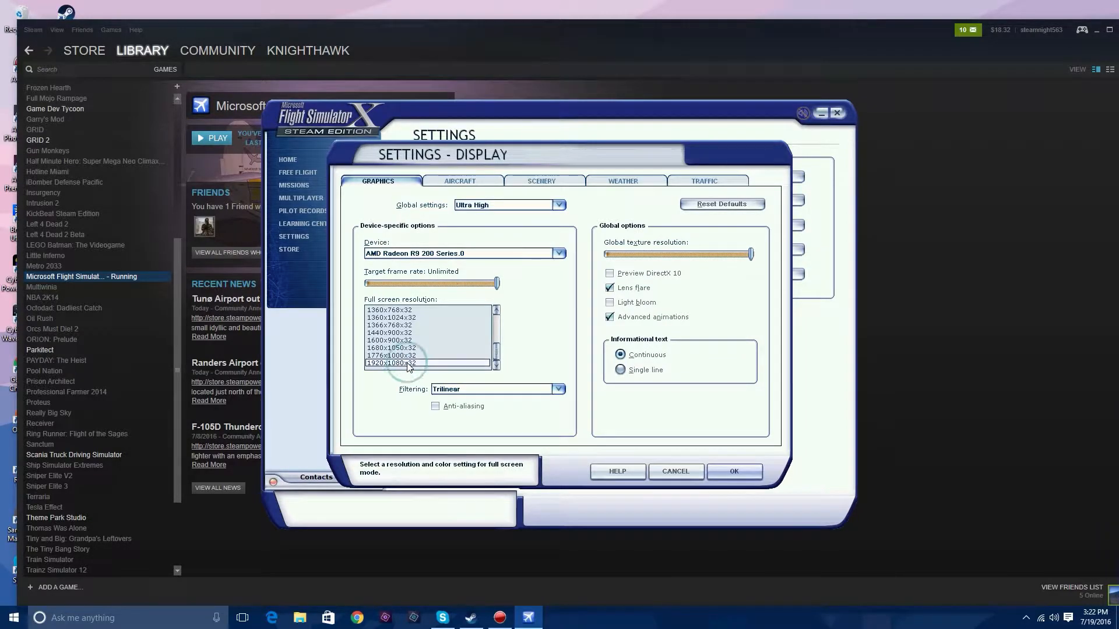
{"action": "scroll", "coordinate": [461, 345], "scroll_direction": "up", "scroll_amount": 3}
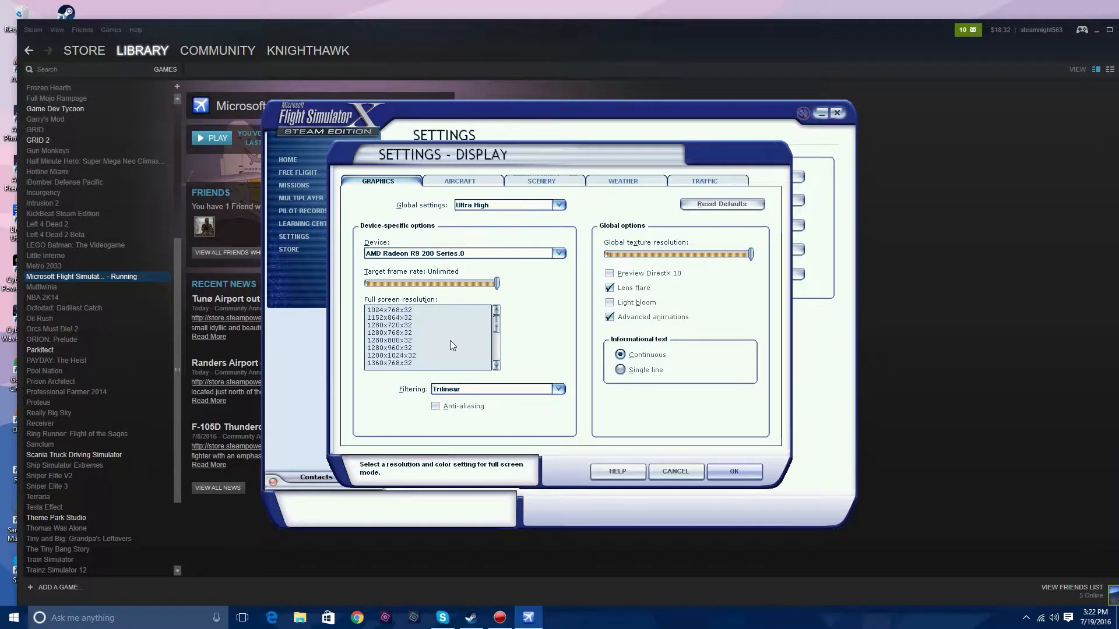
{"action": "left_click", "coordinate": [395, 311]}
{"action": "scroll", "coordinate": [396, 326], "scroll_direction": "down", "scroll_amount": 3}
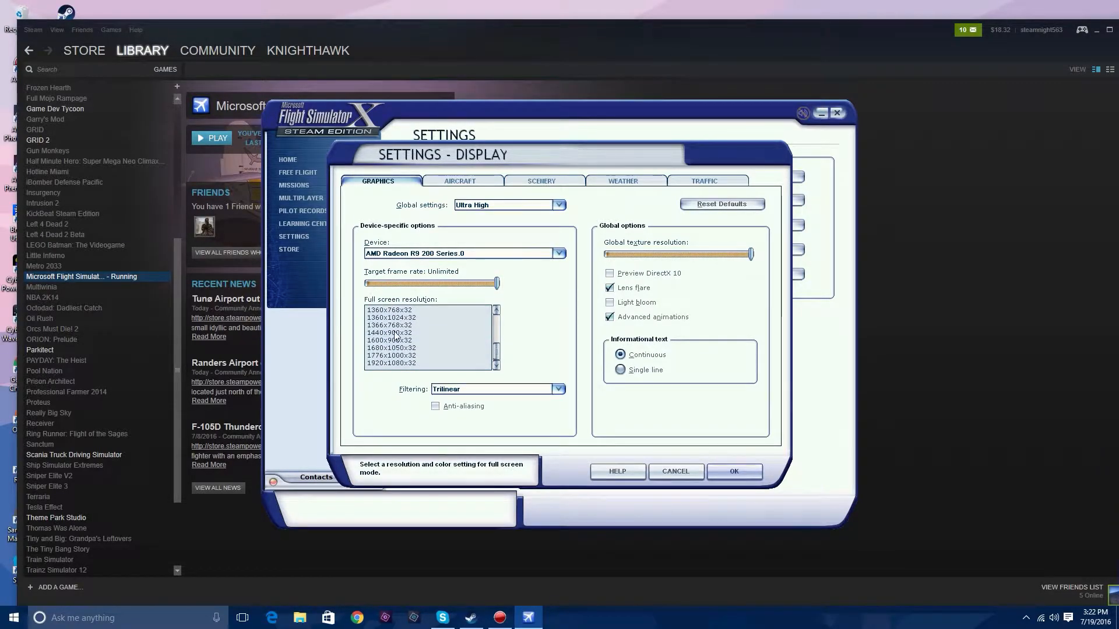
{"action": "left_click", "coordinate": [399, 365]}
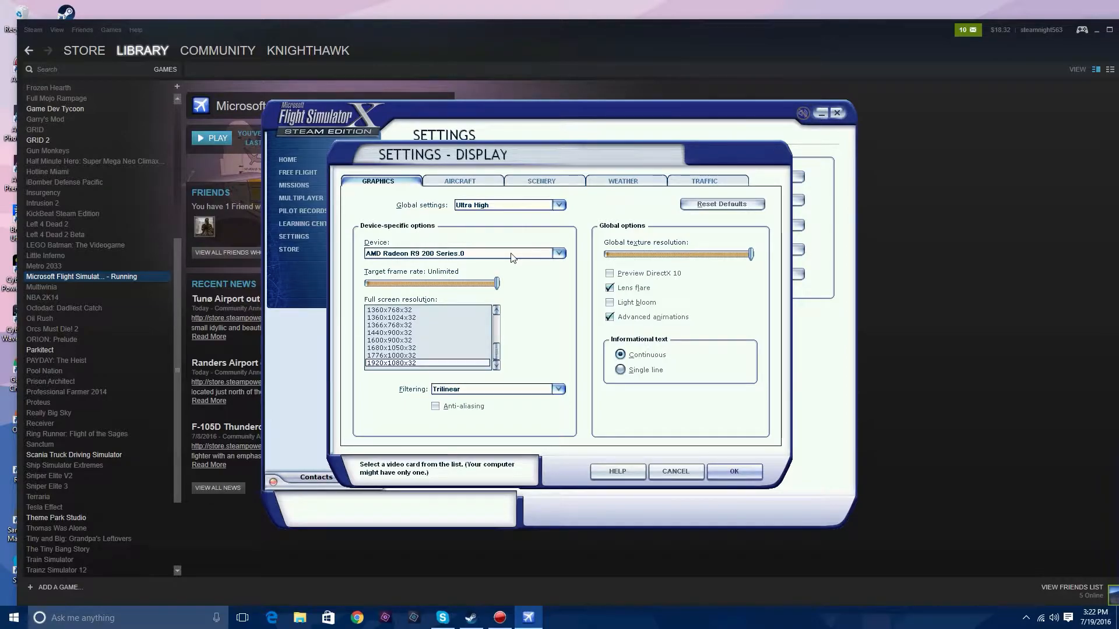
- Review the aircraft, scenery and weather display settings, and set traffic to 56% road vehicles, 59% ships and ferries, and 46% leisure boats
{"action": "left_click", "coordinate": [474, 184]}
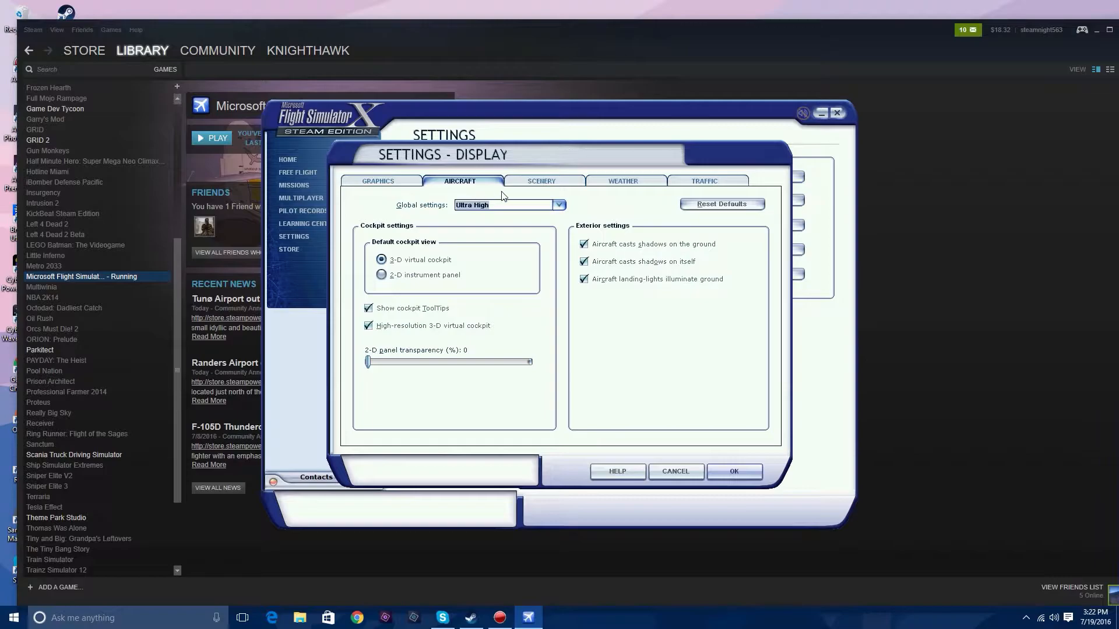
{"action": "left_click", "coordinate": [541, 184]}
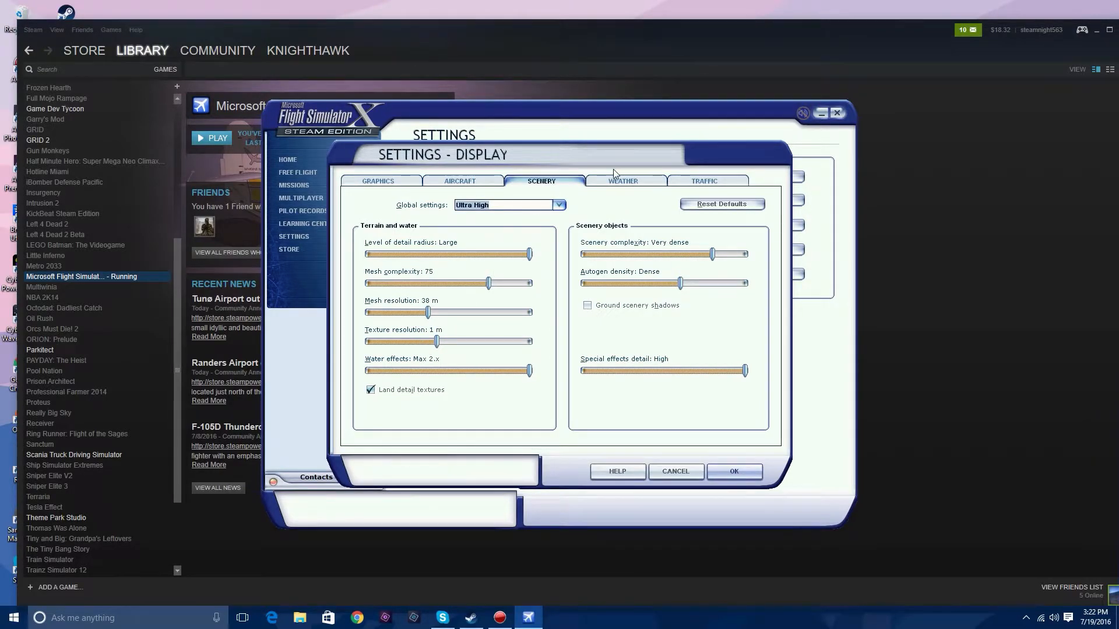
{"action": "left_click", "coordinate": [635, 184]}
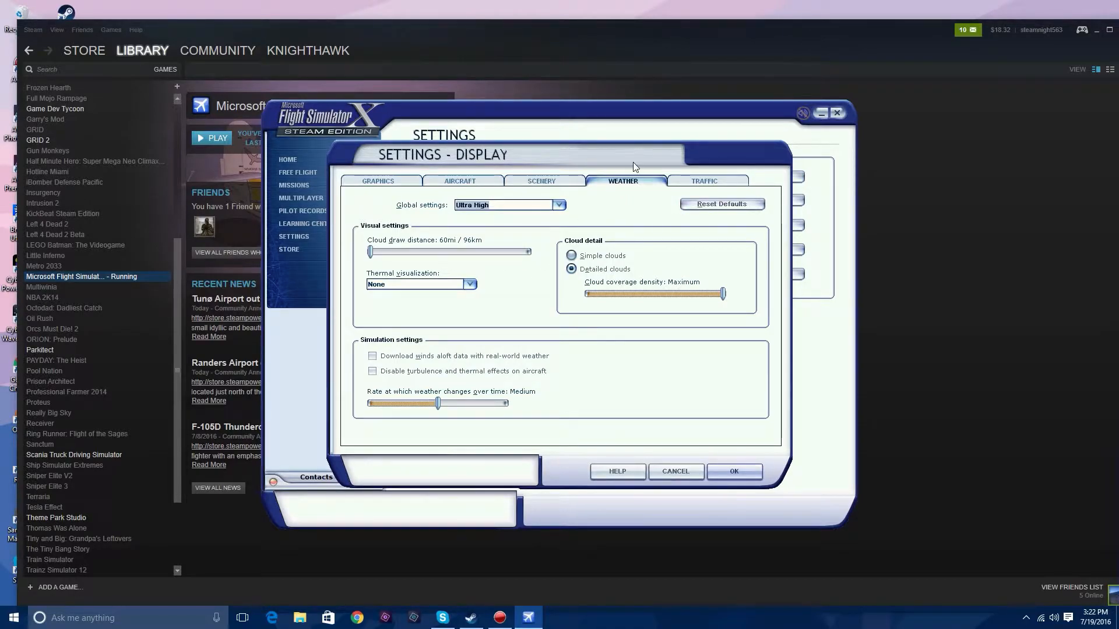
{"action": "left_click", "coordinate": [689, 183]}
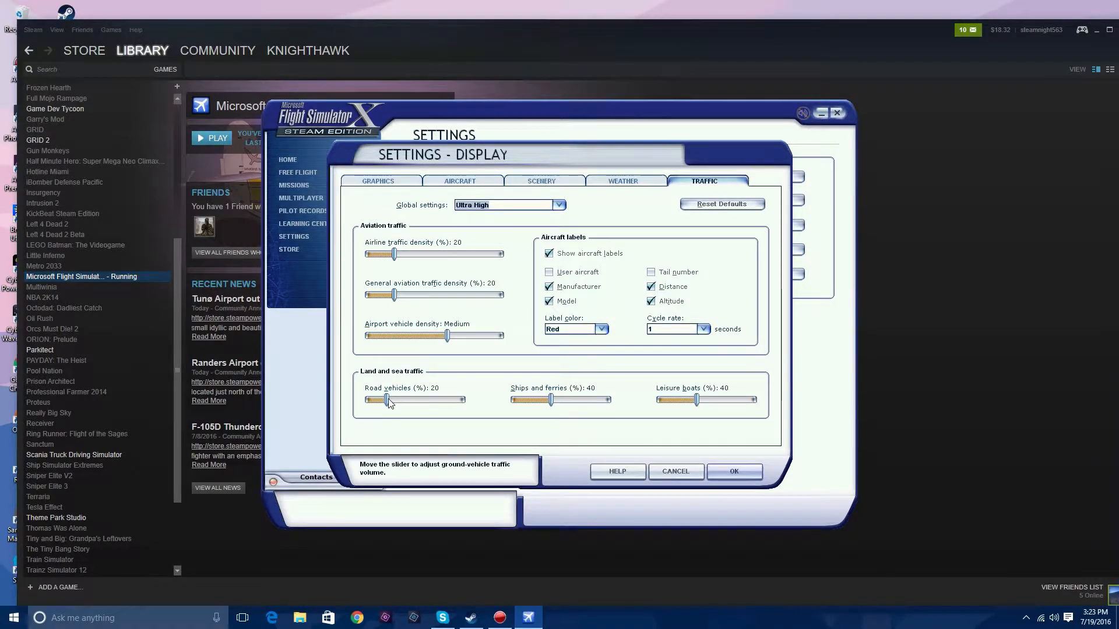
{"action": "left_click_drag", "start_coordinate": [387, 401], "coordinate": [421, 401]}
{"action": "left_click_drag", "start_coordinate": [551, 401], "coordinate": [570, 405]}
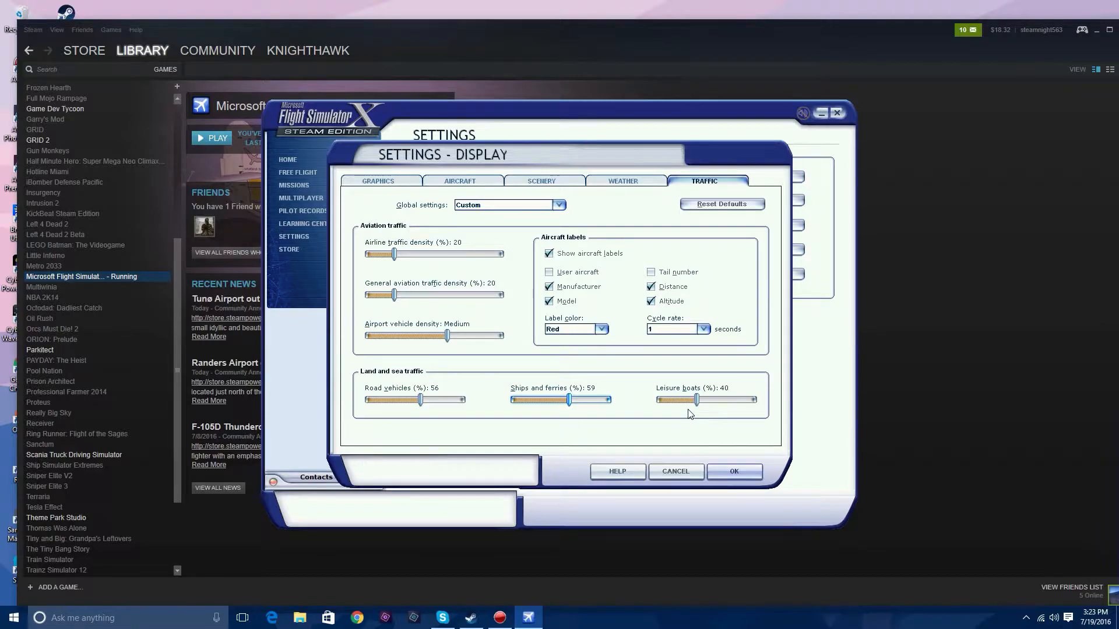
{"action": "left_click_drag", "start_coordinate": [697, 401], "coordinate": [703, 402]}
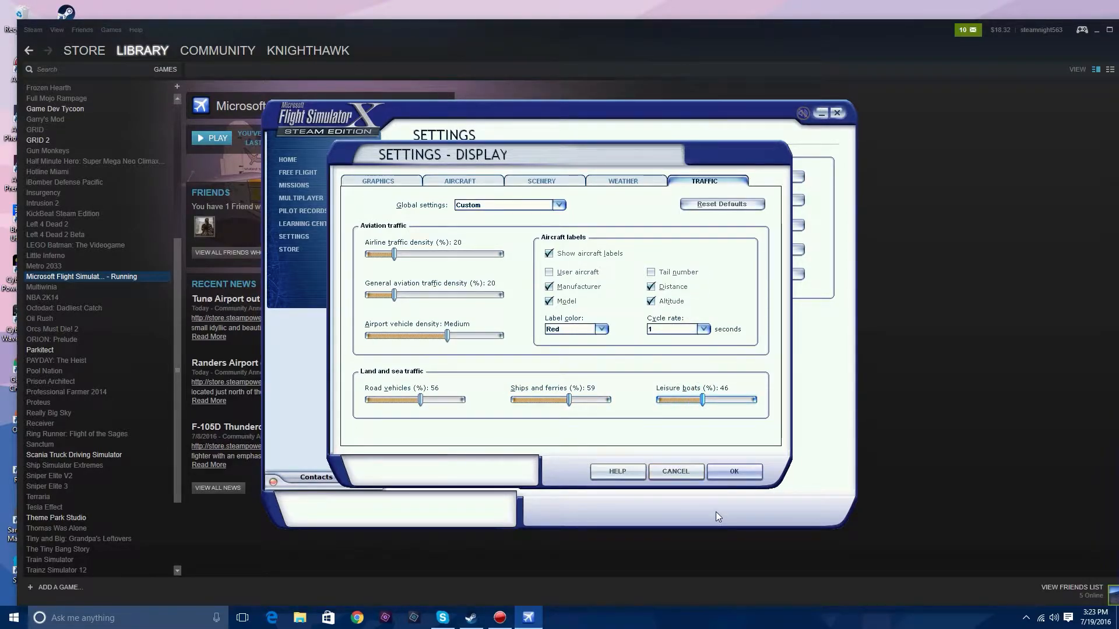
{"action": "left_click", "coordinate": [734, 471]}
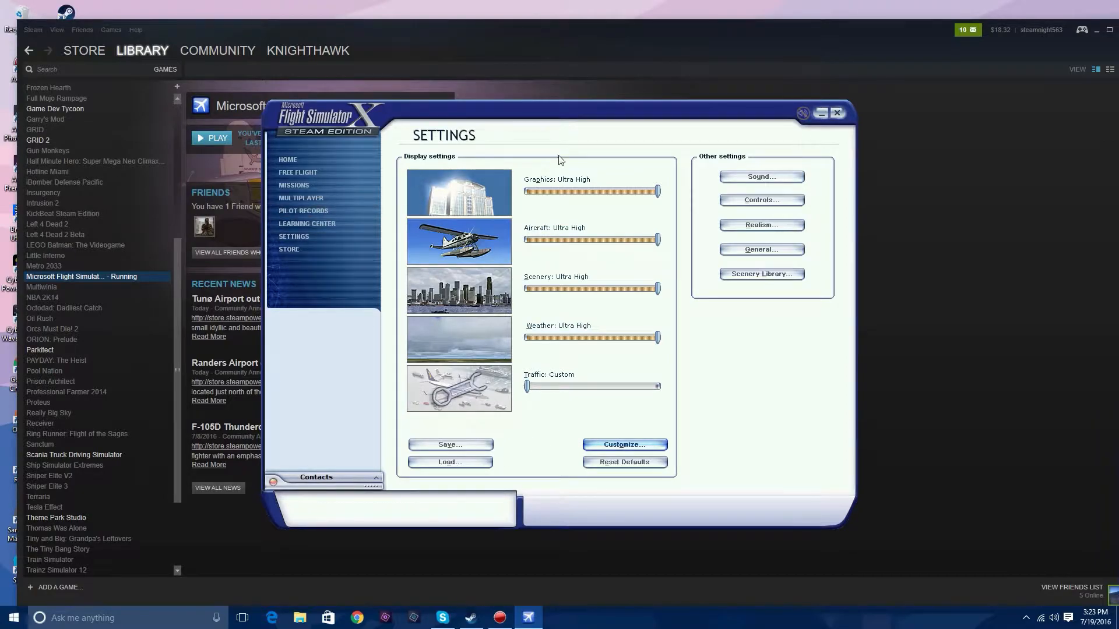
- Exit Flight Simulator and open the gaming profiles in AMD Radeon Settings
{"action": "left_click", "coordinate": [836, 116]}
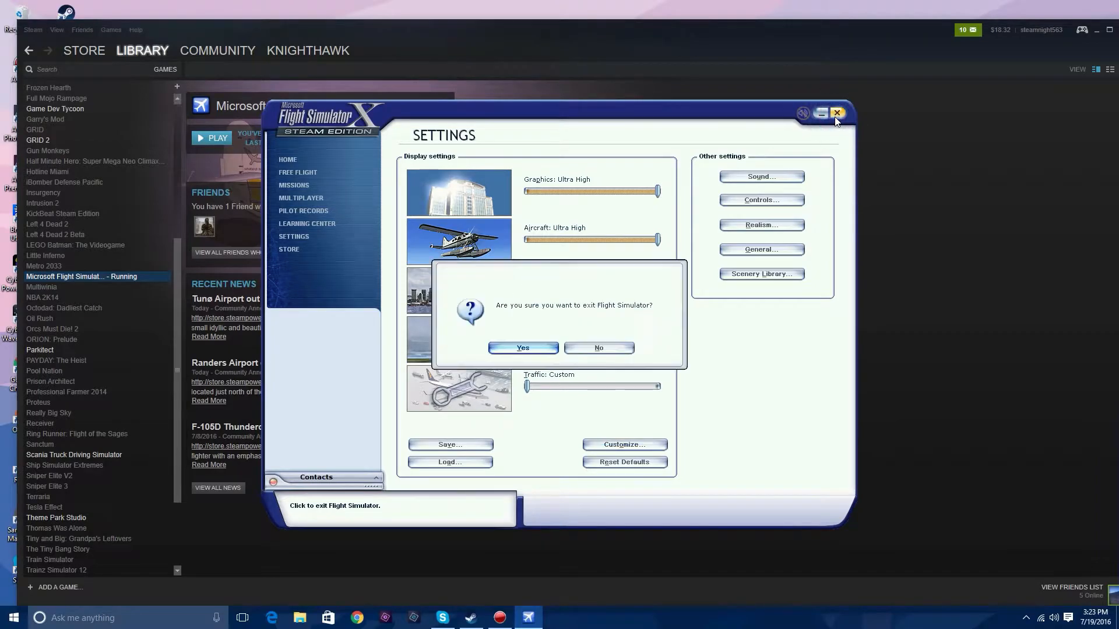
{"action": "left_click", "coordinate": [527, 350]}
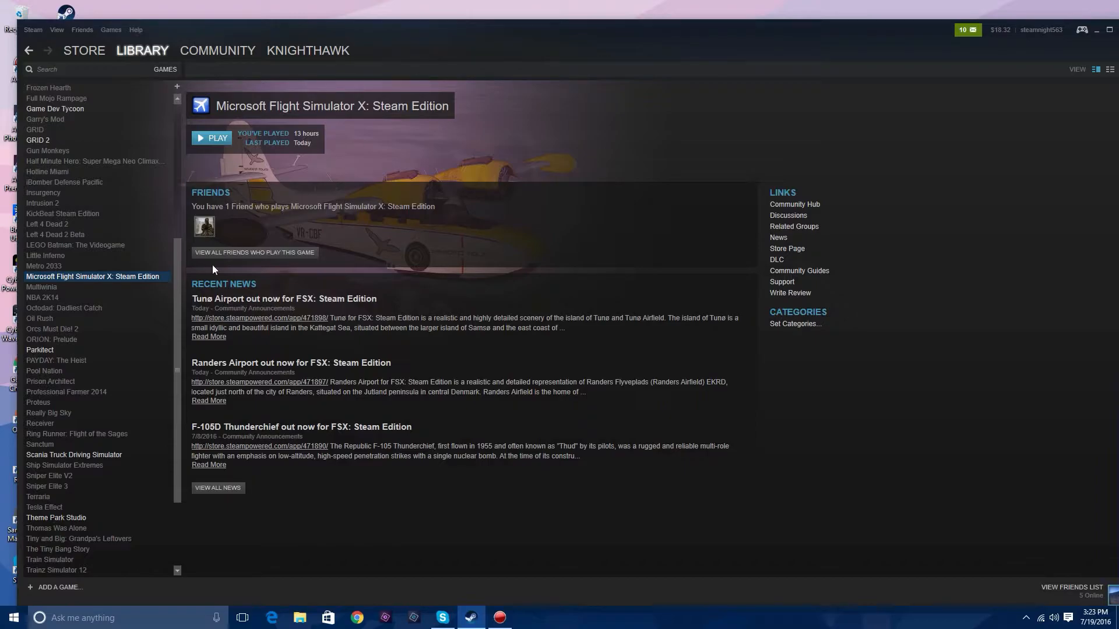
{"action": "left_click_drag", "start_coordinate": [468, 41], "coordinate": [384, 416]}
{"action": "right_click", "coordinate": [417, 237]}
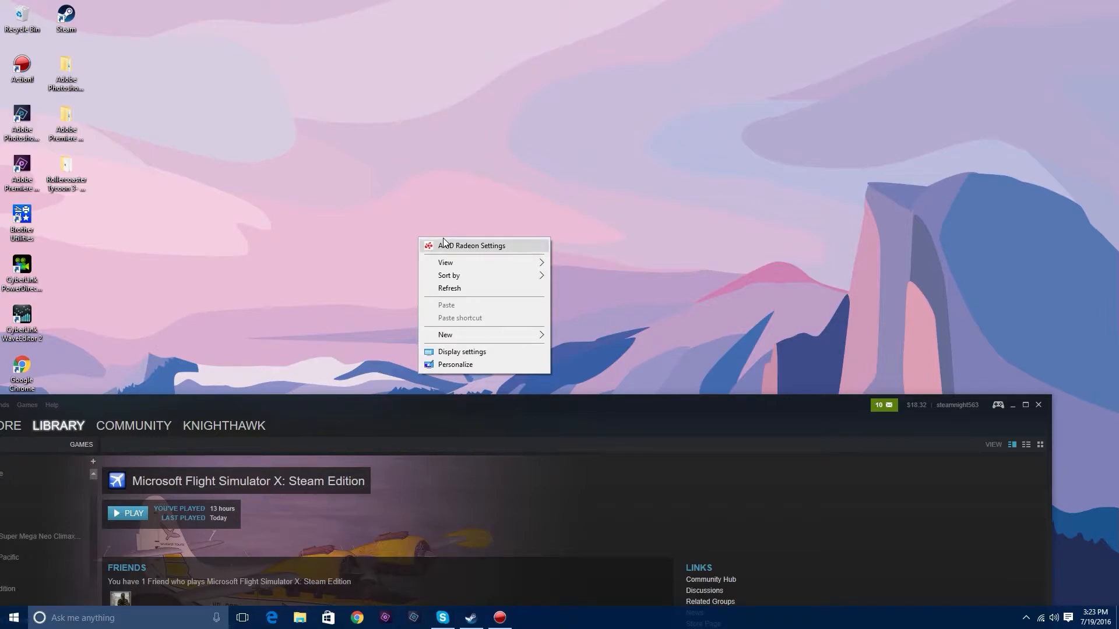
{"action": "left_click", "coordinate": [466, 245]}
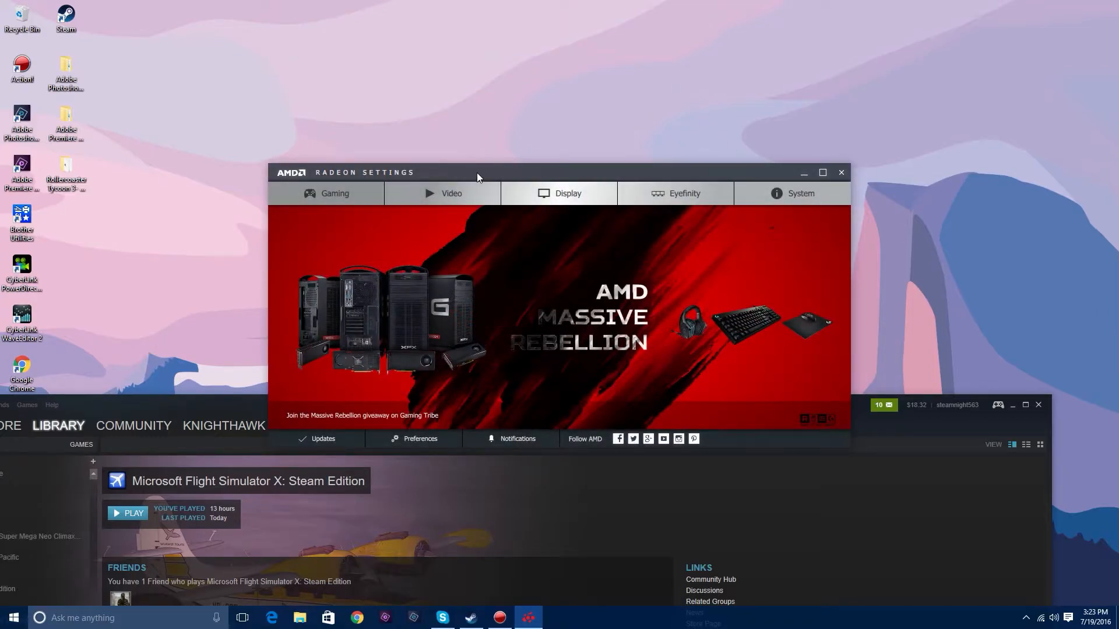
{"action": "left_click_drag", "start_coordinate": [475, 172], "coordinate": [431, 55]}
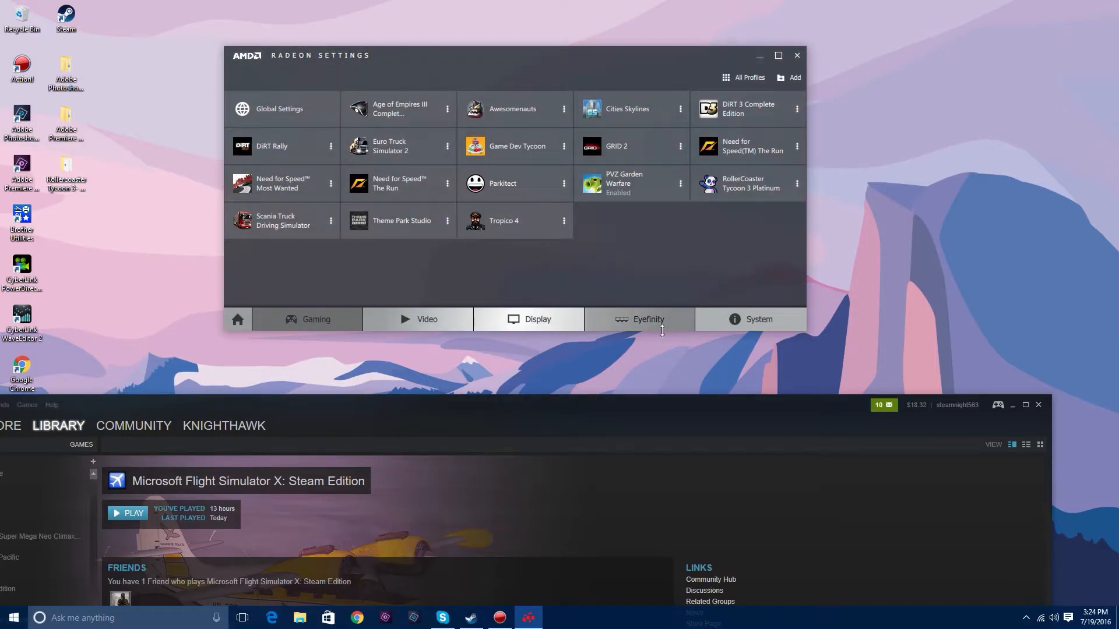
- Open the local files folder of Microsoft Flight Simulator X: Steam Edition through its Steam properties and select the fsx application
{"action": "left_click_drag", "start_coordinate": [566, 424], "coordinate": [700, 141]}
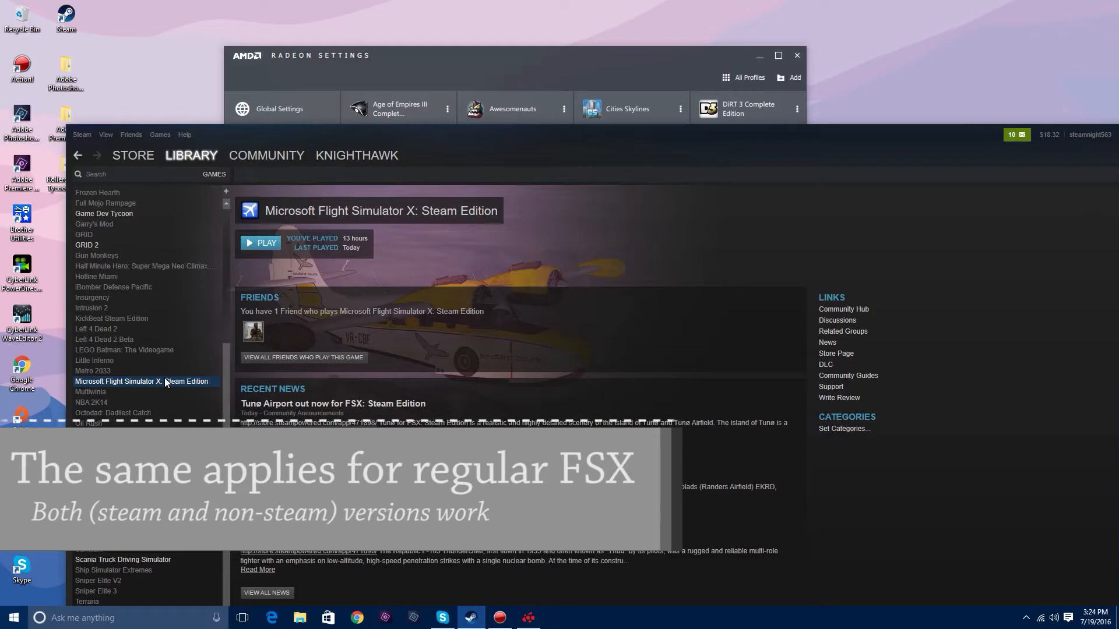
{"action": "right_click", "coordinate": [165, 381]}
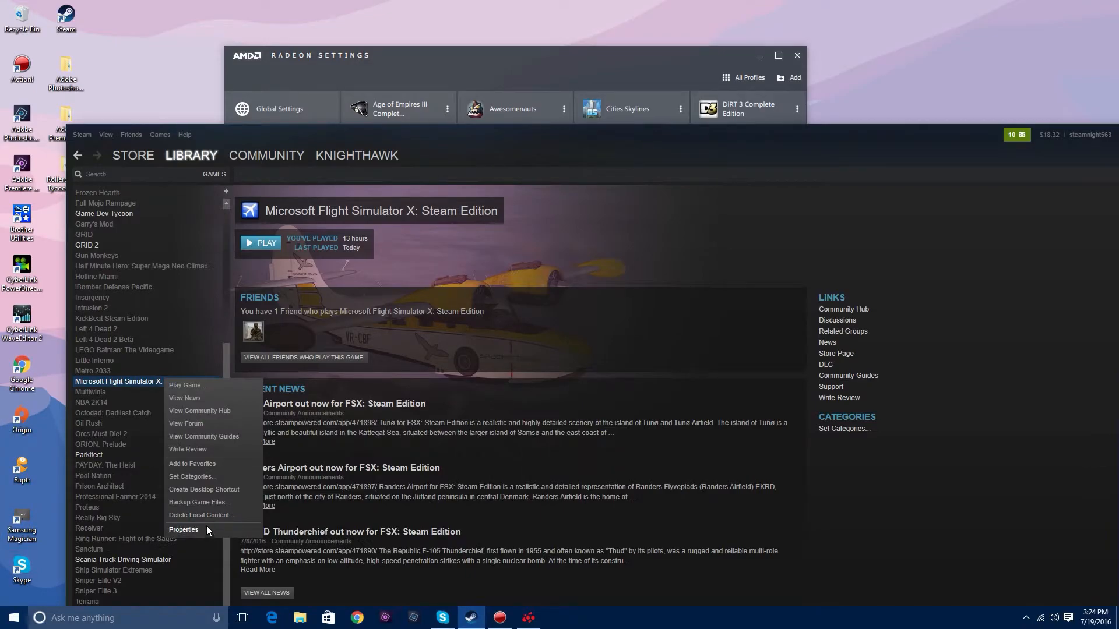
{"action": "left_click", "coordinate": [204, 528]}
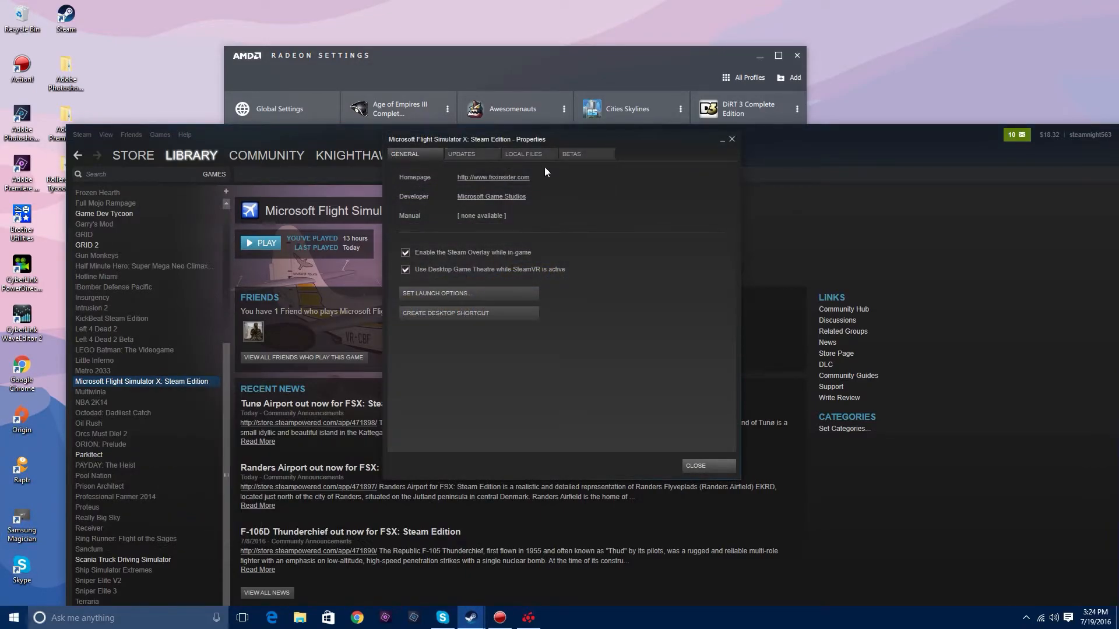
{"action": "left_click", "coordinate": [522, 153]}
{"action": "left_click", "coordinate": [459, 199]}
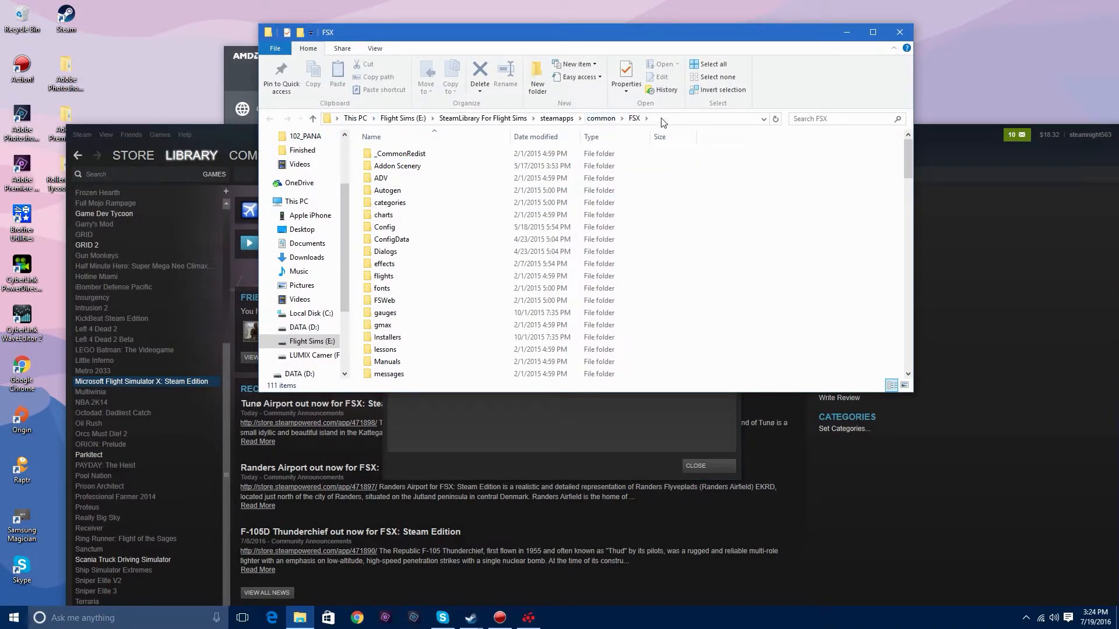
{"action": "scroll", "coordinate": [680, 235], "scroll_direction": "down", "scroll_amount": 18}
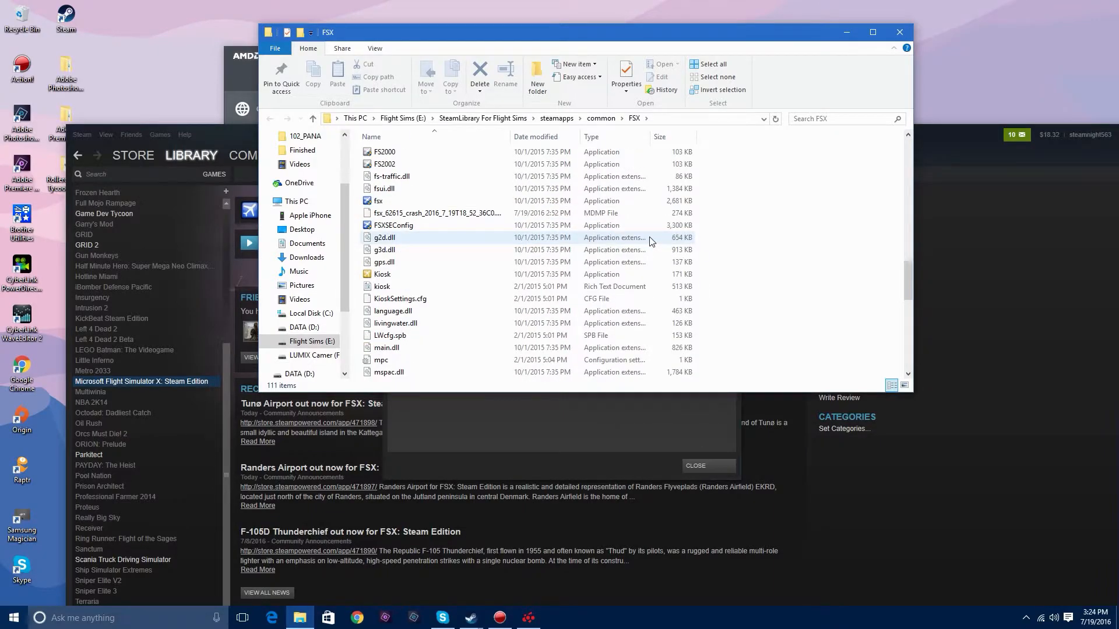
{"action": "scroll", "coordinate": [651, 242], "scroll_direction": "up", "scroll_amount": 2}
{"action": "double_click", "coordinate": [452, 277]}
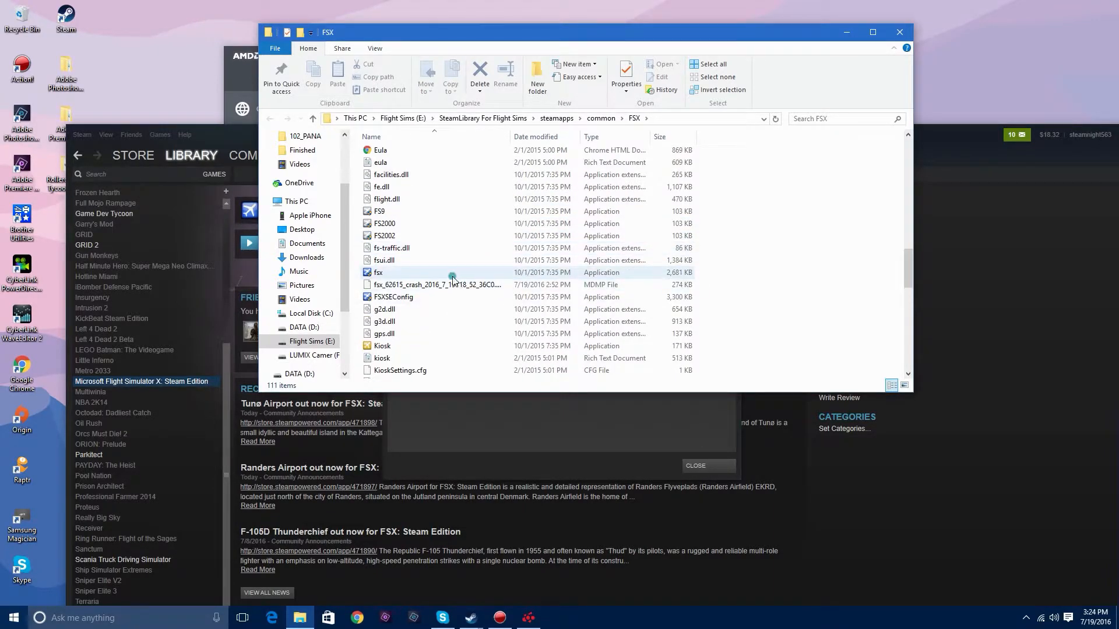
- Switch to AMD Radeon Settings, dismiss the stray browser window, and start adding an application to the gaming profiles
{"action": "left_click", "coordinate": [245, 60]}
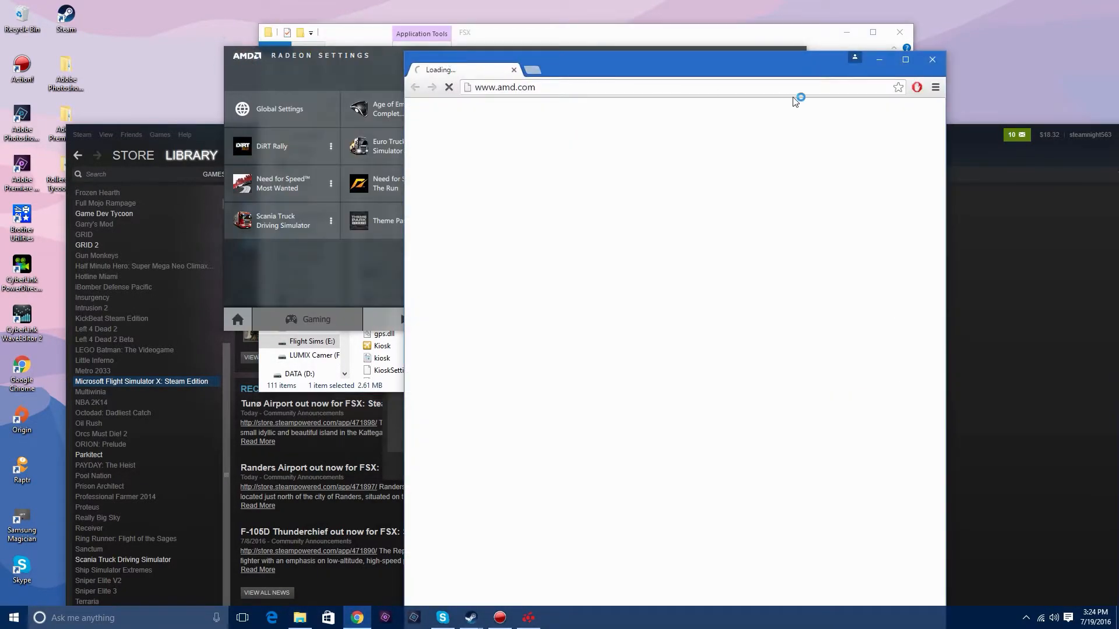
{"action": "left_click", "coordinate": [931, 60]}
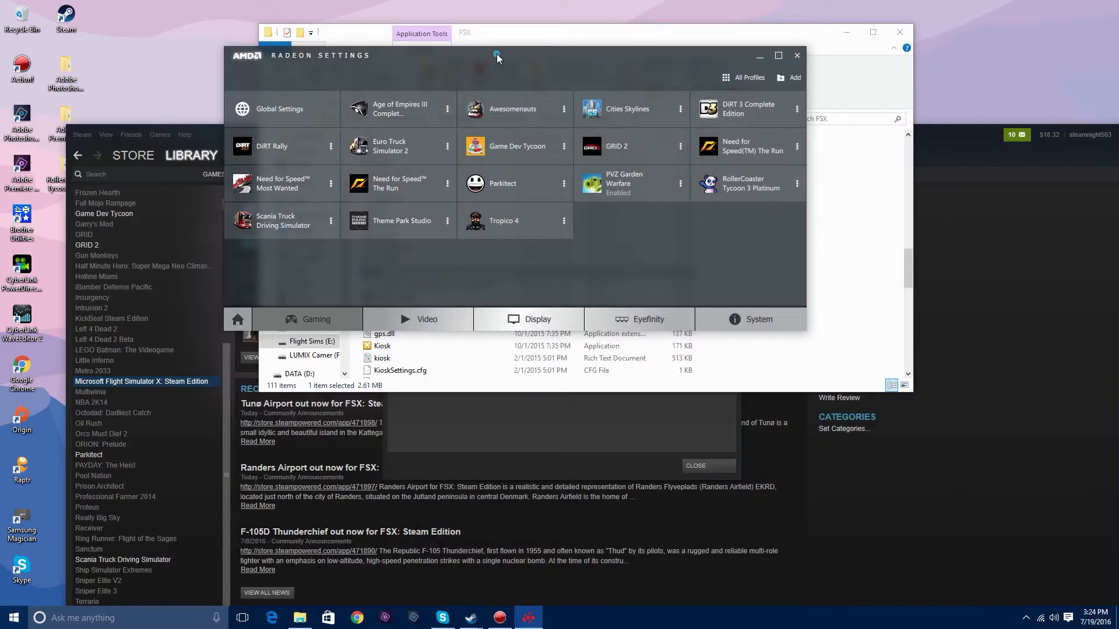
{"action": "left_click_drag", "start_coordinate": [497, 53], "coordinate": [460, 267]}
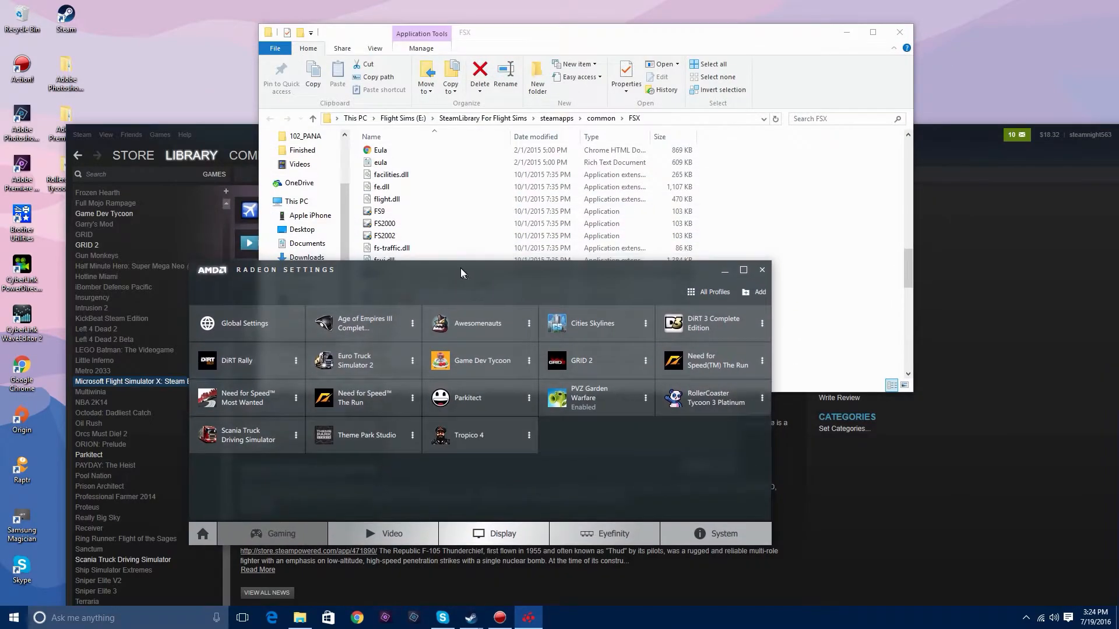
{"action": "left_click", "coordinate": [760, 293]}
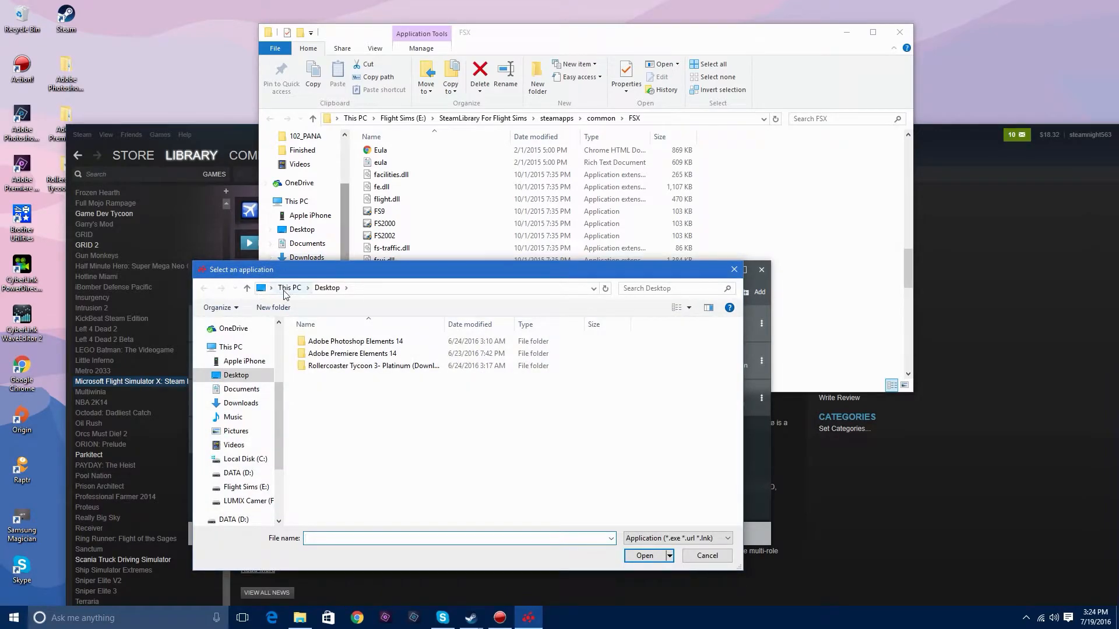
- Browse for the application in the FSX folder on Flight Sims (E:), under SteamLibrary For Flight Sims, steamapps, common
{"action": "left_click", "coordinate": [284, 291]}
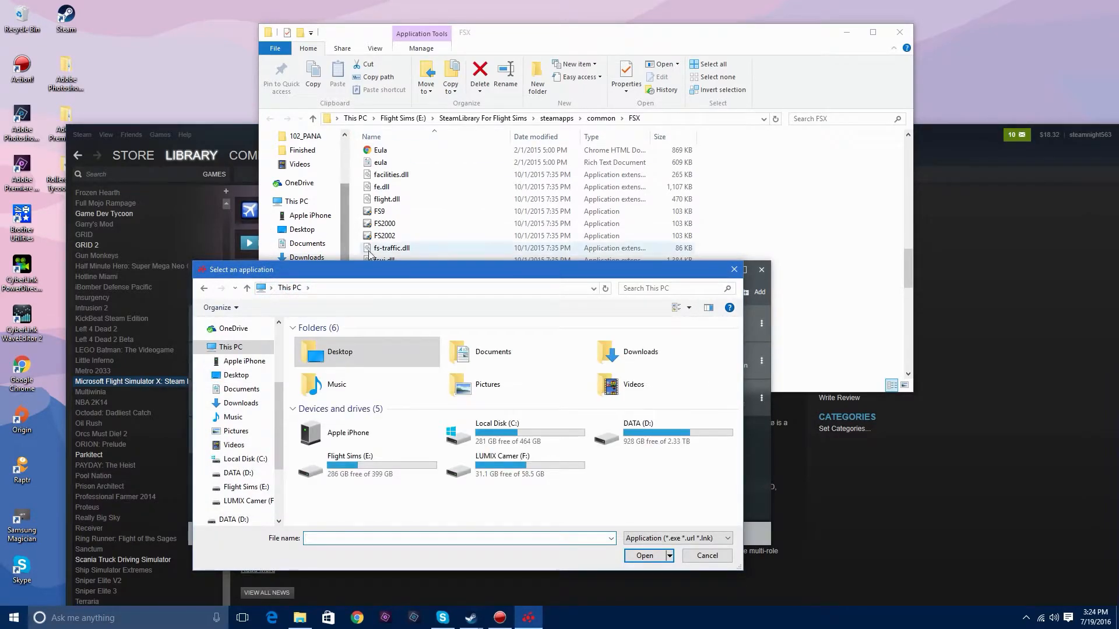
{"action": "left_click_drag", "start_coordinate": [382, 269], "coordinate": [460, 139]}
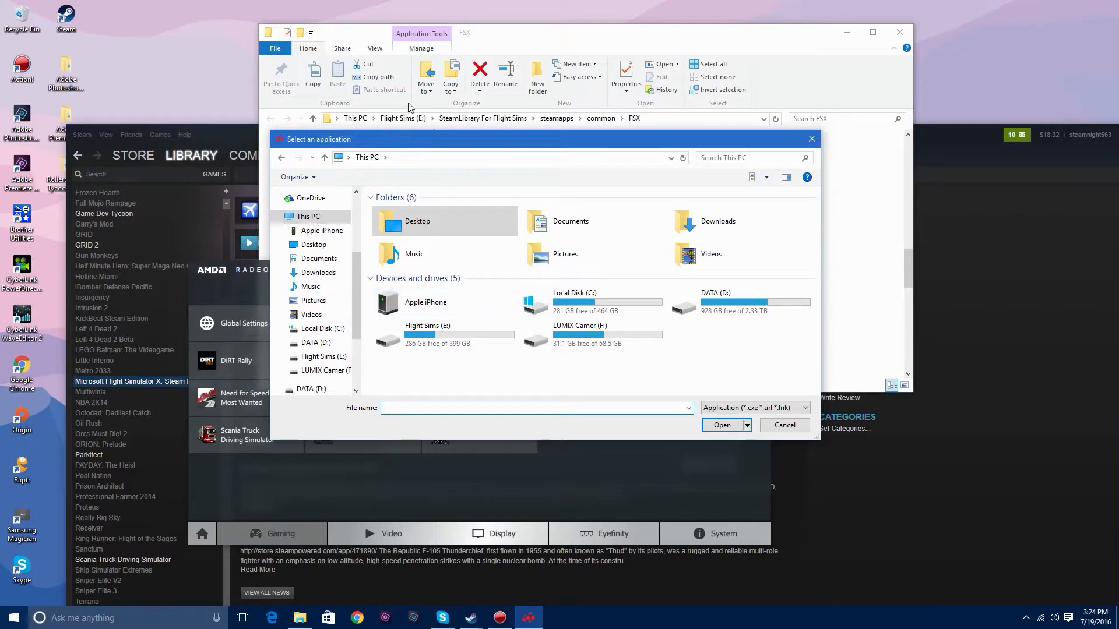
{"action": "double_click", "coordinate": [444, 349]}
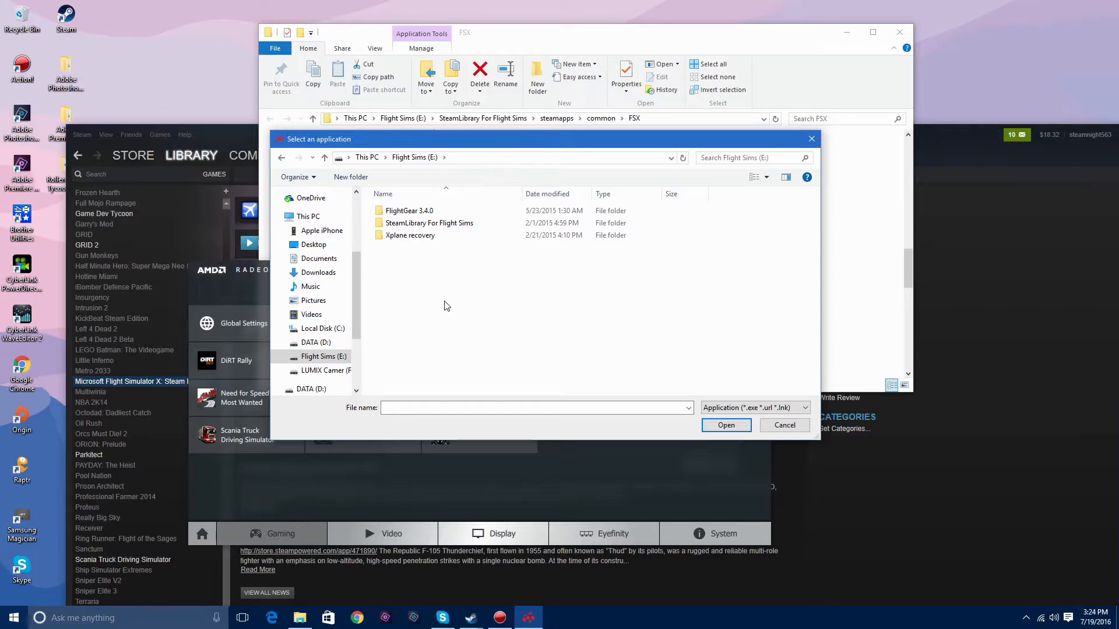
{"action": "double_click", "coordinate": [498, 228]}
{"action": "double_click", "coordinate": [444, 216]}
{"action": "double_click", "coordinate": [443, 215]}
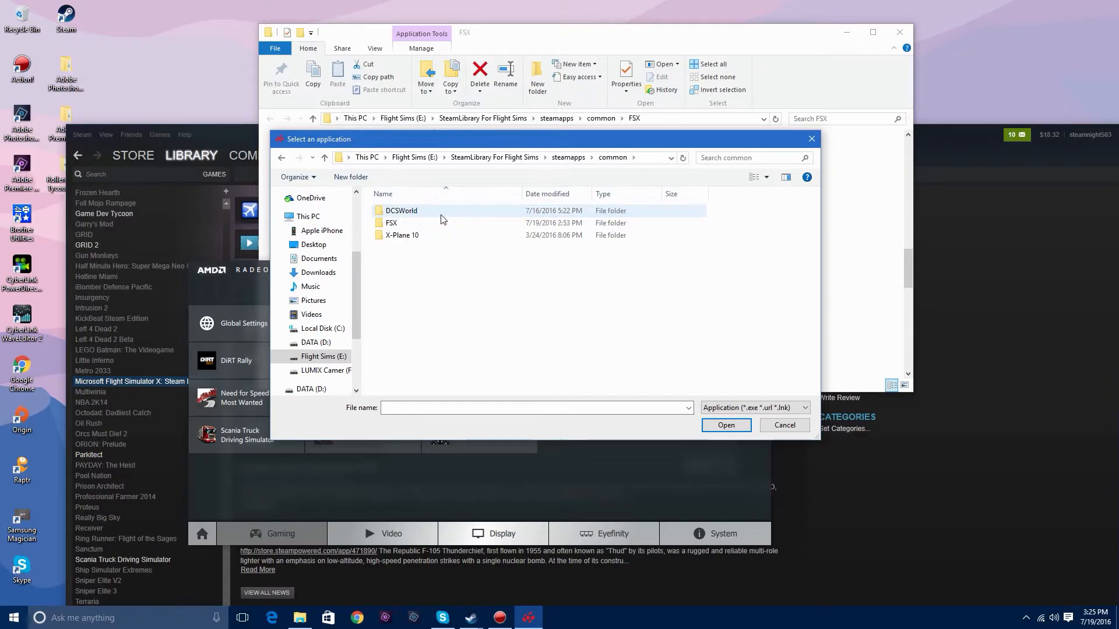
{"action": "double_click", "coordinate": [404, 224]}
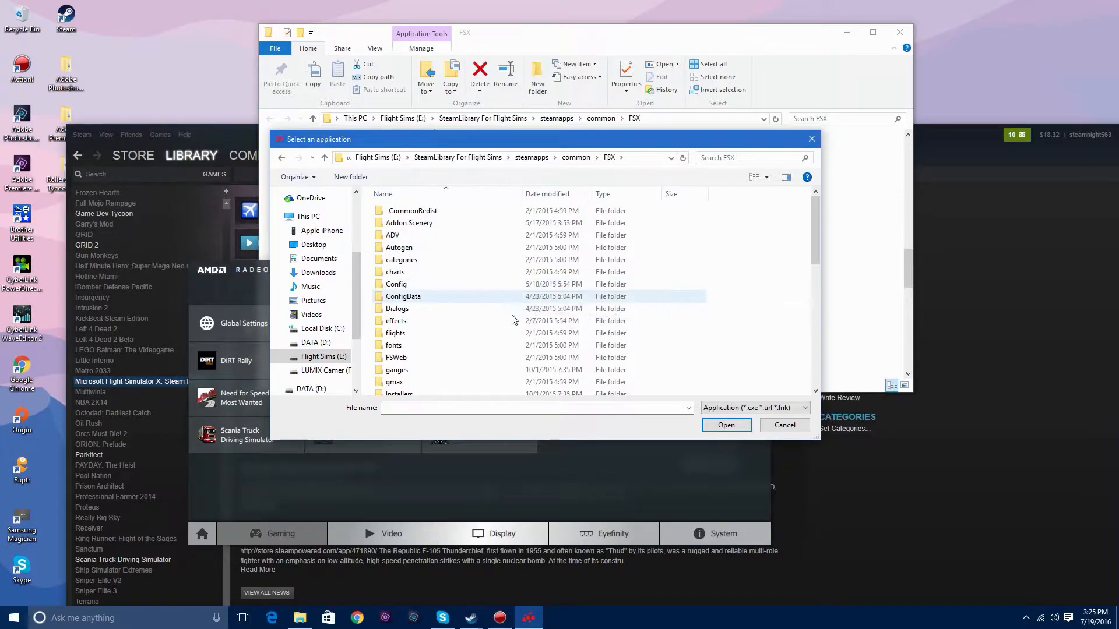
- Choose the fsx application and add it as a gaming profile
{"action": "scroll", "coordinate": [515, 315], "scroll_direction": "down", "scroll_amount": 6}
{"action": "scroll", "coordinate": [523, 299], "scroll_direction": "down", "scroll_amount": 4}
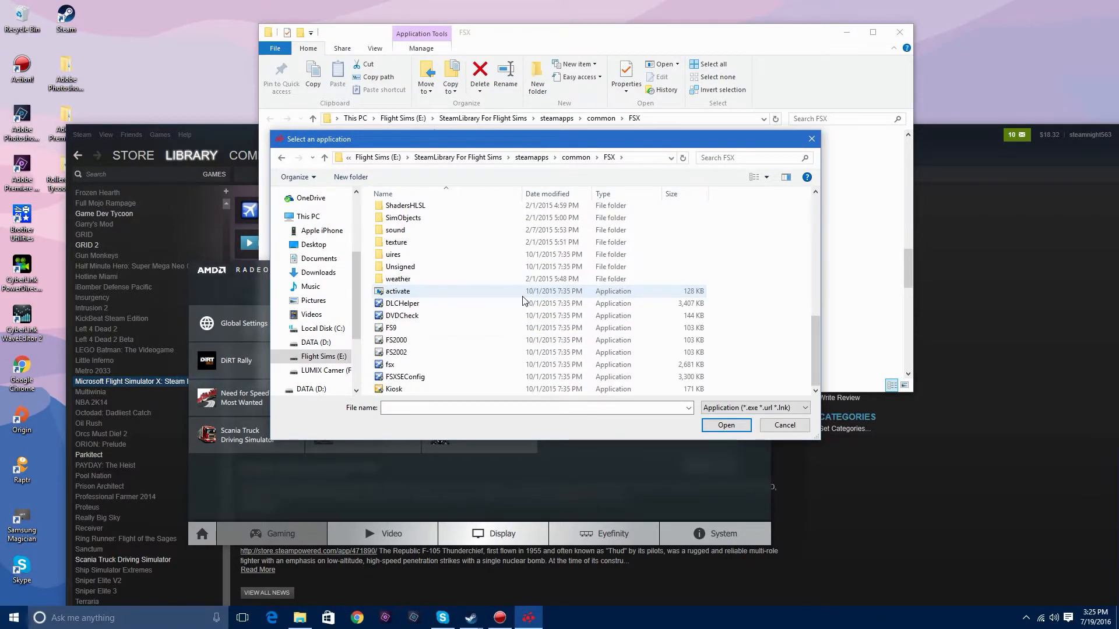
{"action": "left_click", "coordinate": [448, 365]}
{"action": "left_click", "coordinate": [449, 365]}
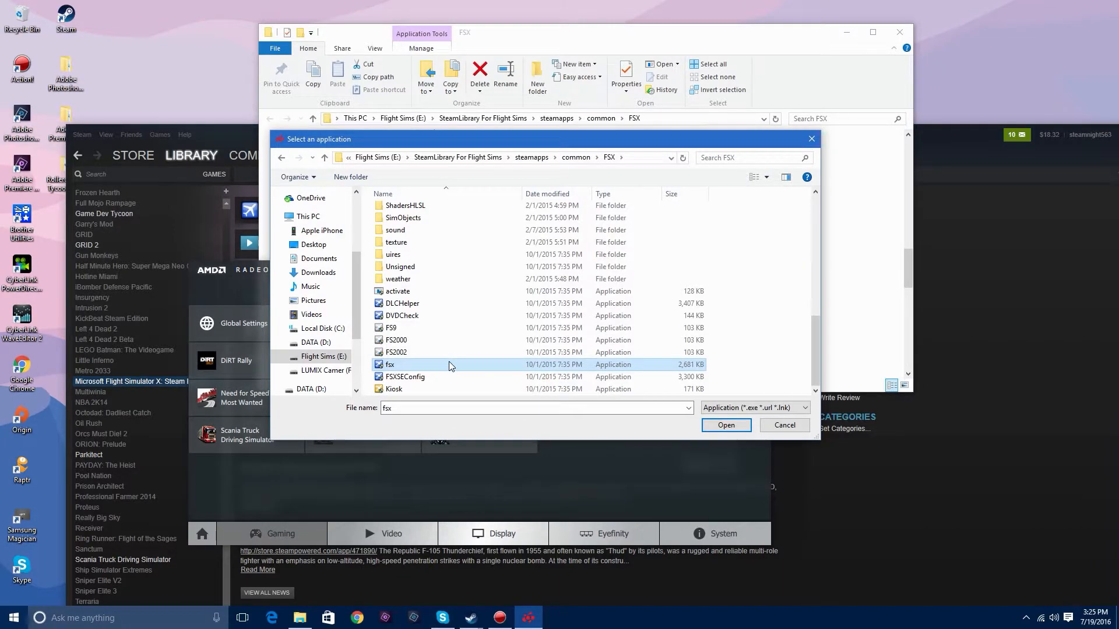
{"action": "left_click", "coordinate": [725, 428]}
{"action": "left_click", "coordinate": [725, 426]}
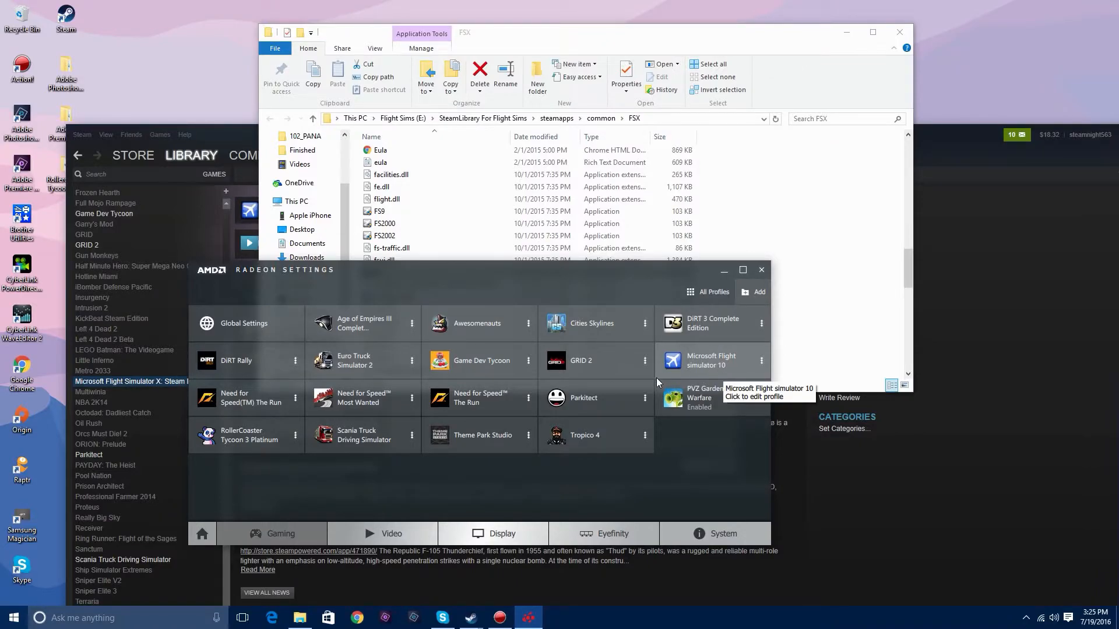
- Open the Microsoft Flight simulator 10 profile and set its anti-aliasing mode to Override application settings
{"action": "left_click", "coordinate": [725, 357]}
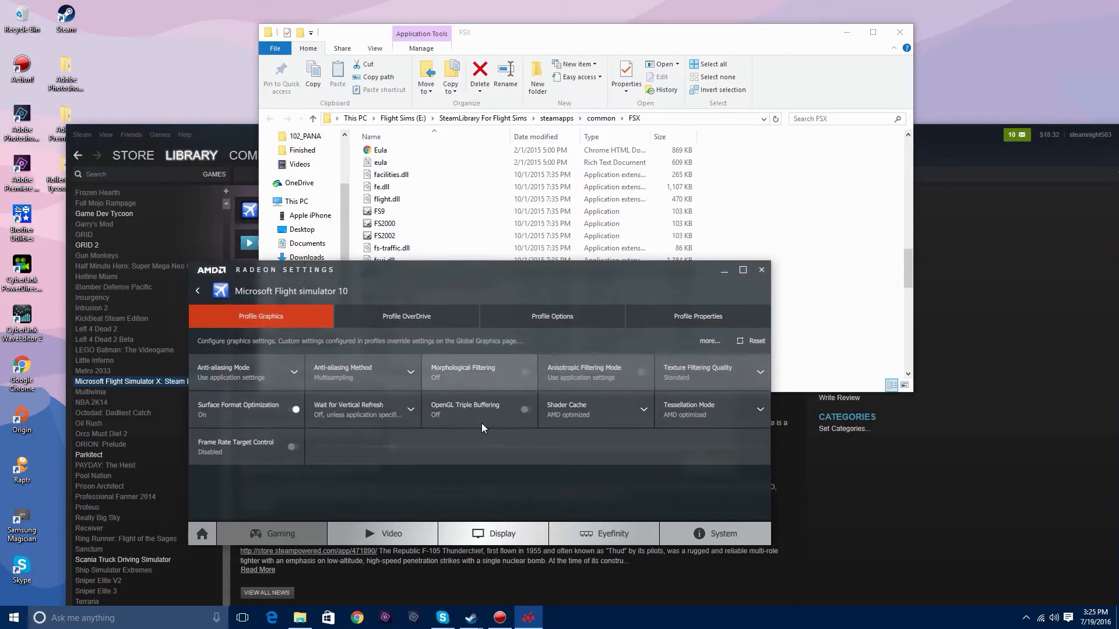
{"action": "left_click", "coordinate": [290, 370]}
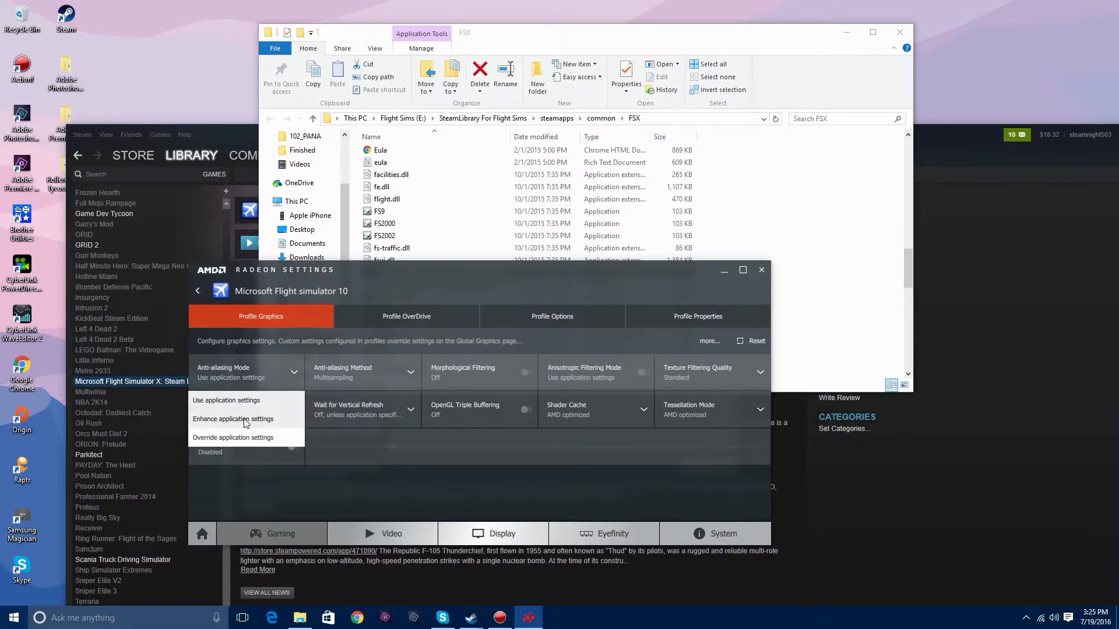
{"action": "left_click", "coordinate": [259, 436]}
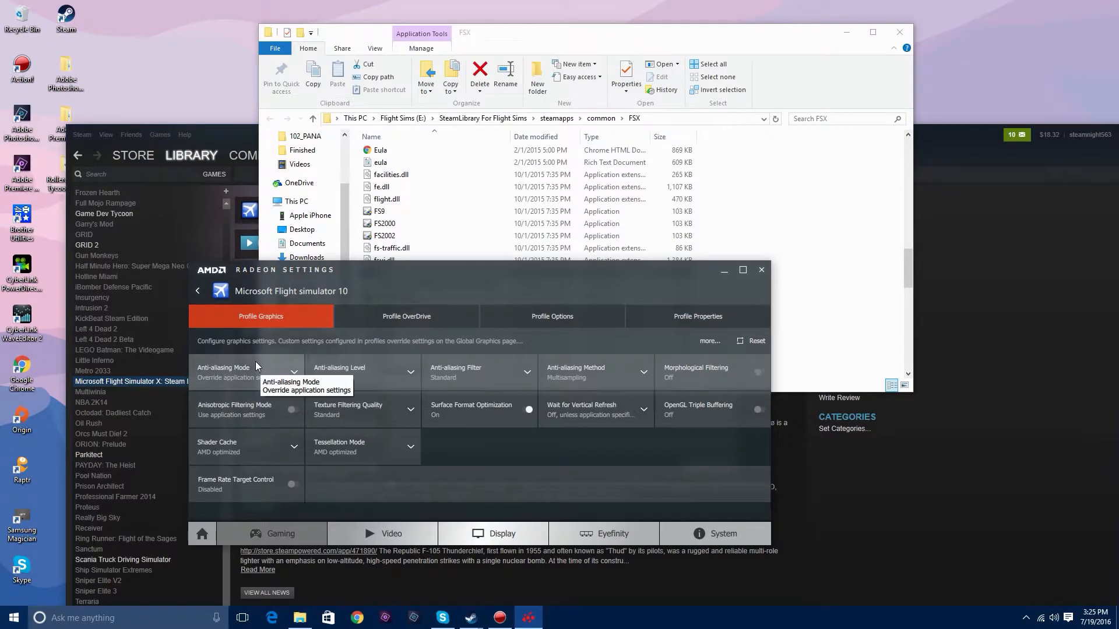
- Set the profile's anti-aliasing level to 8X and its anti-aliasing method to Supersampling
{"action": "left_click", "coordinate": [412, 371]}
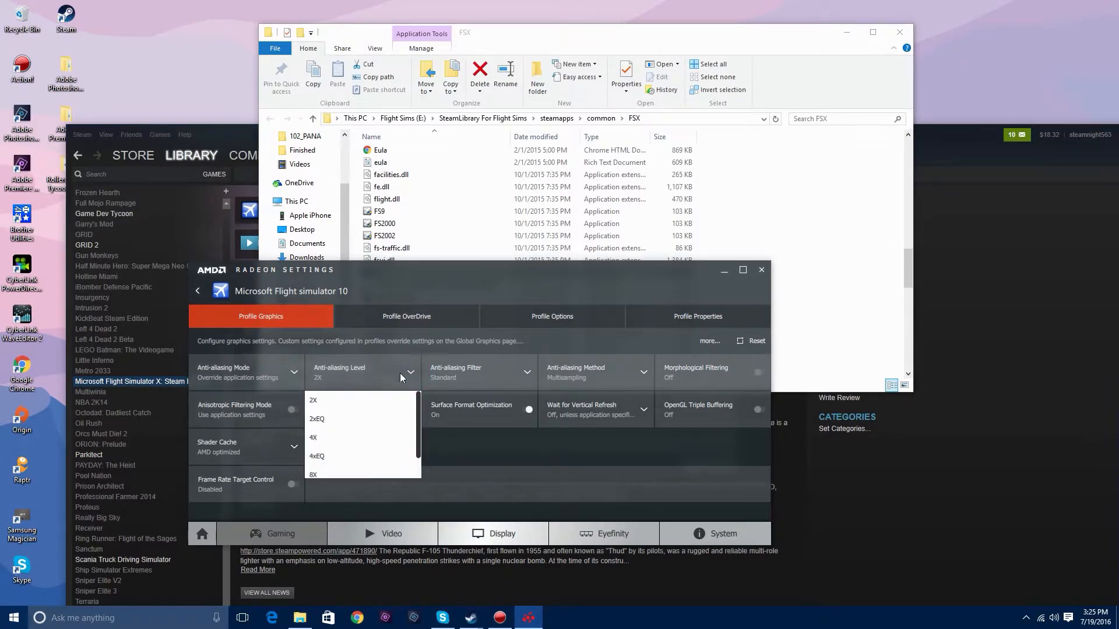
{"action": "scroll", "coordinate": [366, 446], "scroll_direction": "down", "scroll_amount": 1}
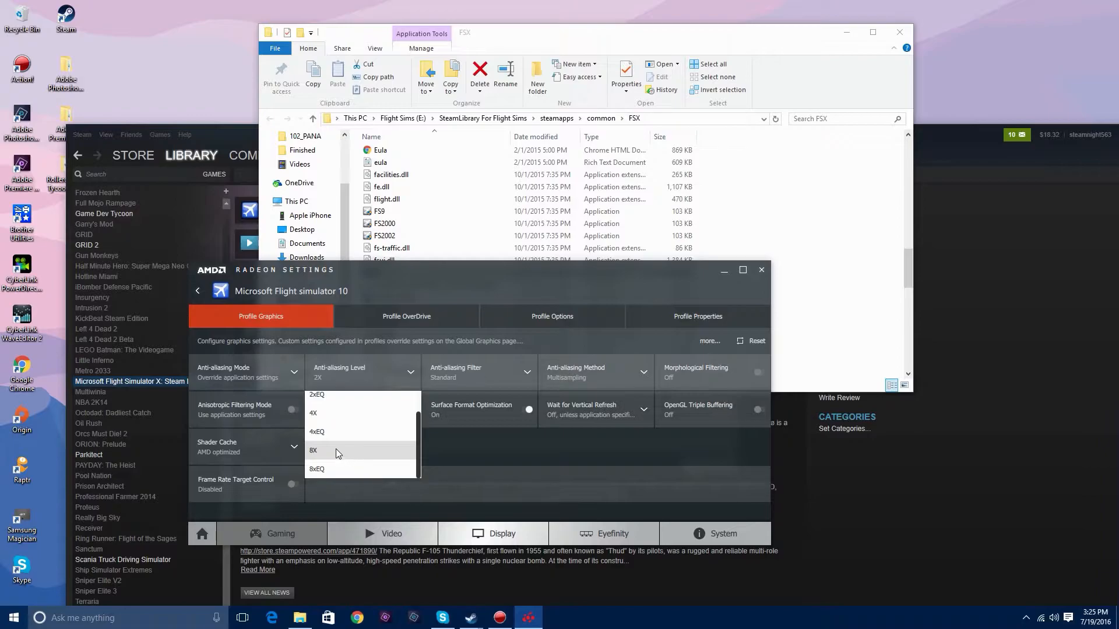
{"action": "left_click", "coordinate": [336, 450]}
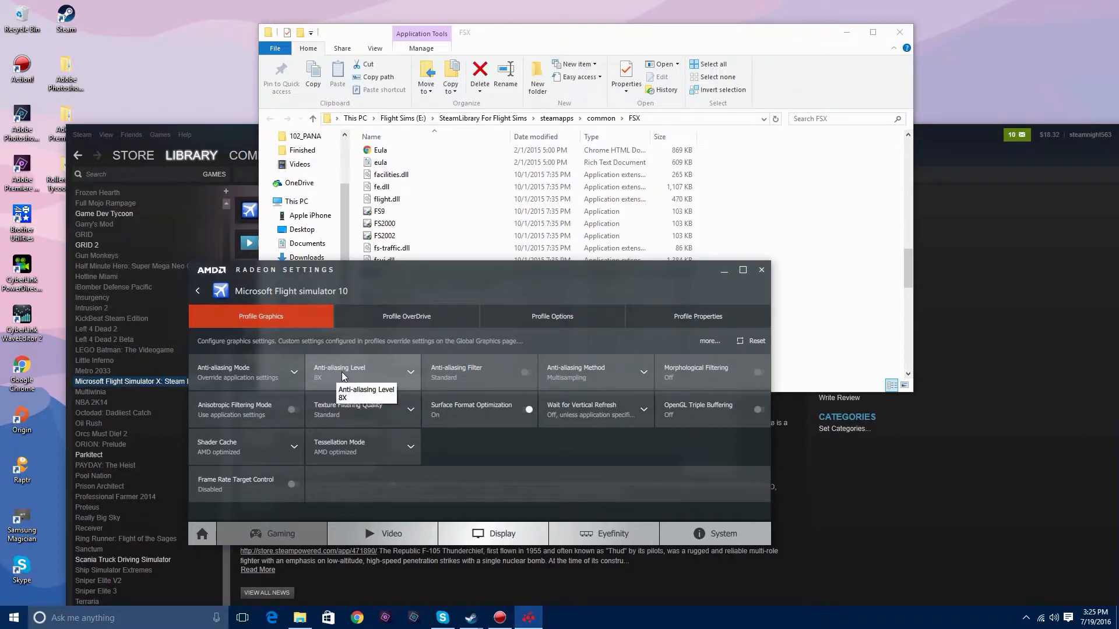
{"action": "left_click", "coordinate": [410, 368]}
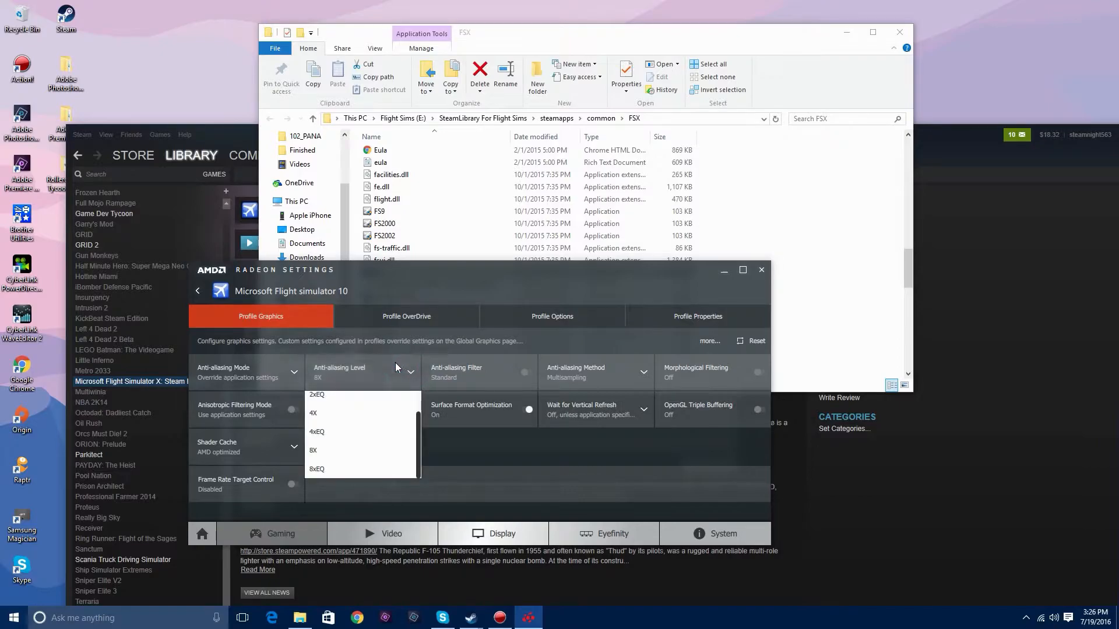
{"action": "scroll", "coordinate": [385, 426], "scroll_direction": "up", "scroll_amount": 1}
{"action": "scroll", "coordinate": [341, 422], "scroll_direction": "down", "scroll_amount": 1}
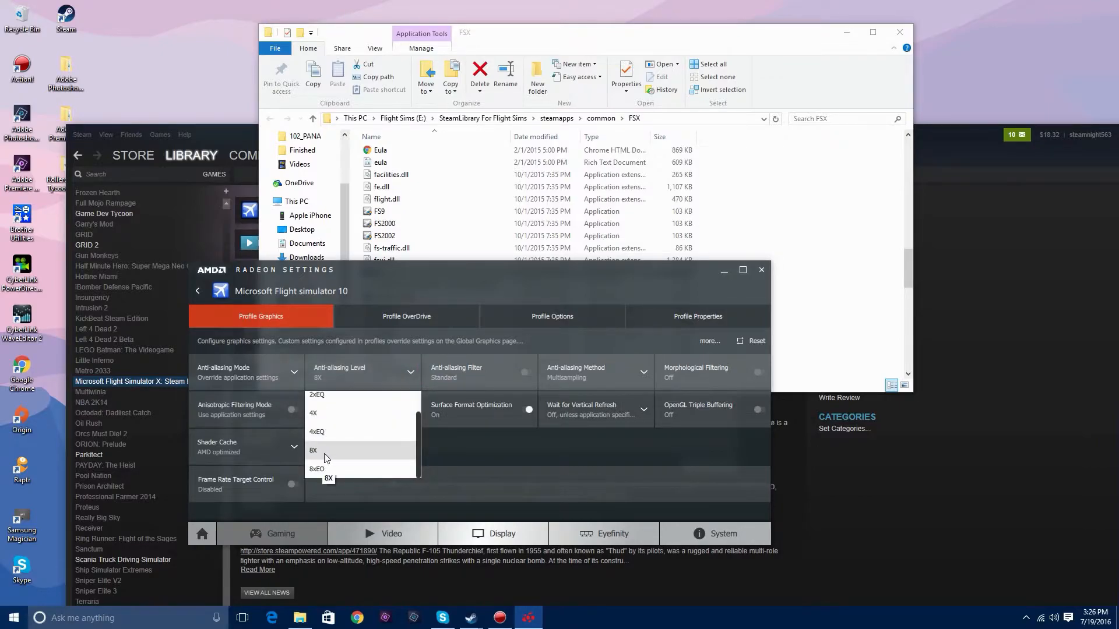
{"action": "left_click", "coordinate": [326, 453]}
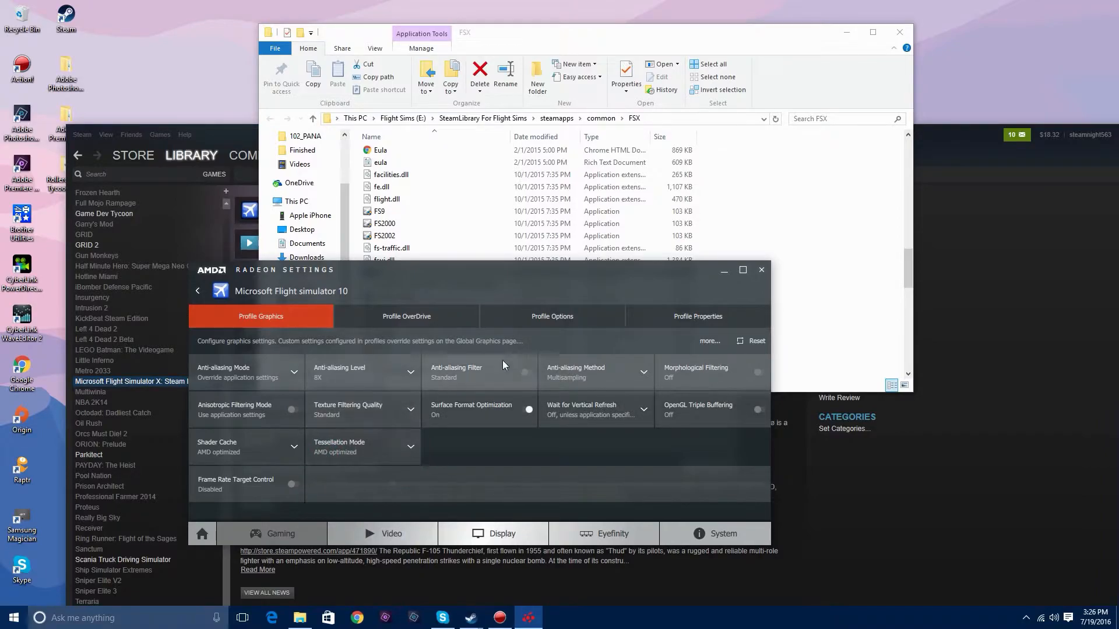
{"action": "left_click", "coordinate": [609, 377]}
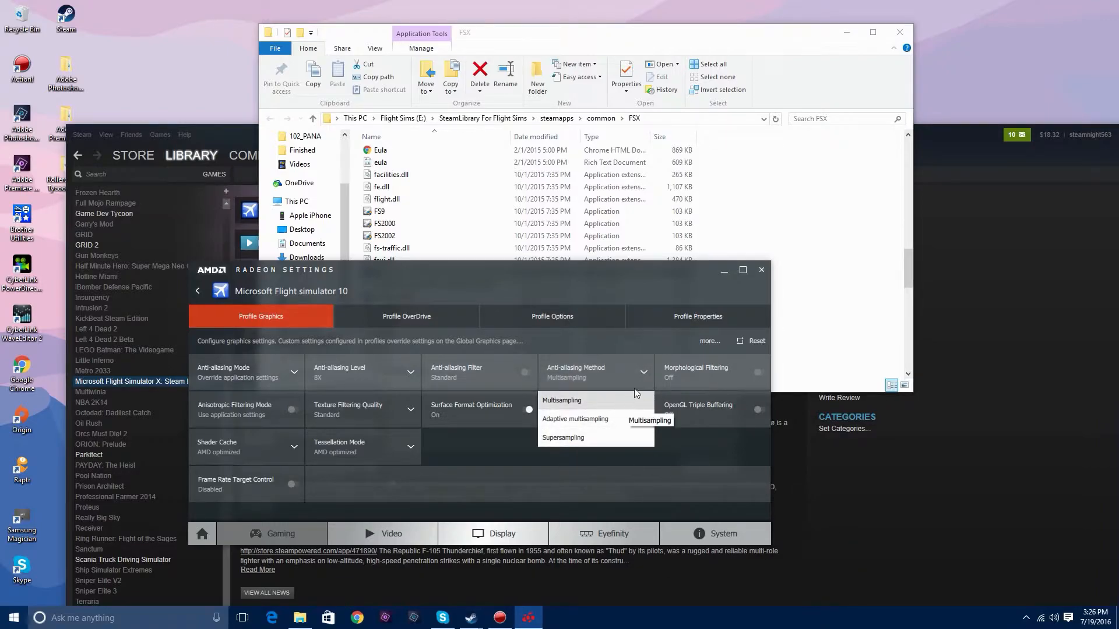
{"action": "left_click", "coordinate": [623, 436]}
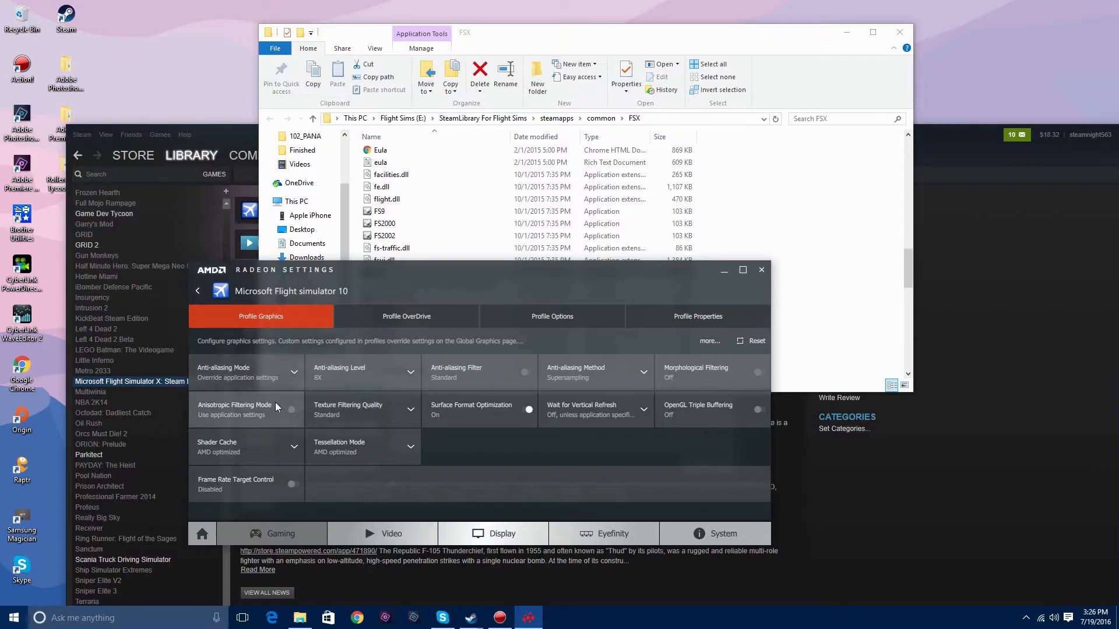
- Override the application's anisotropic filtering with a level of 16x and set the texture filtering quality to High
{"action": "left_click", "coordinate": [293, 416]}
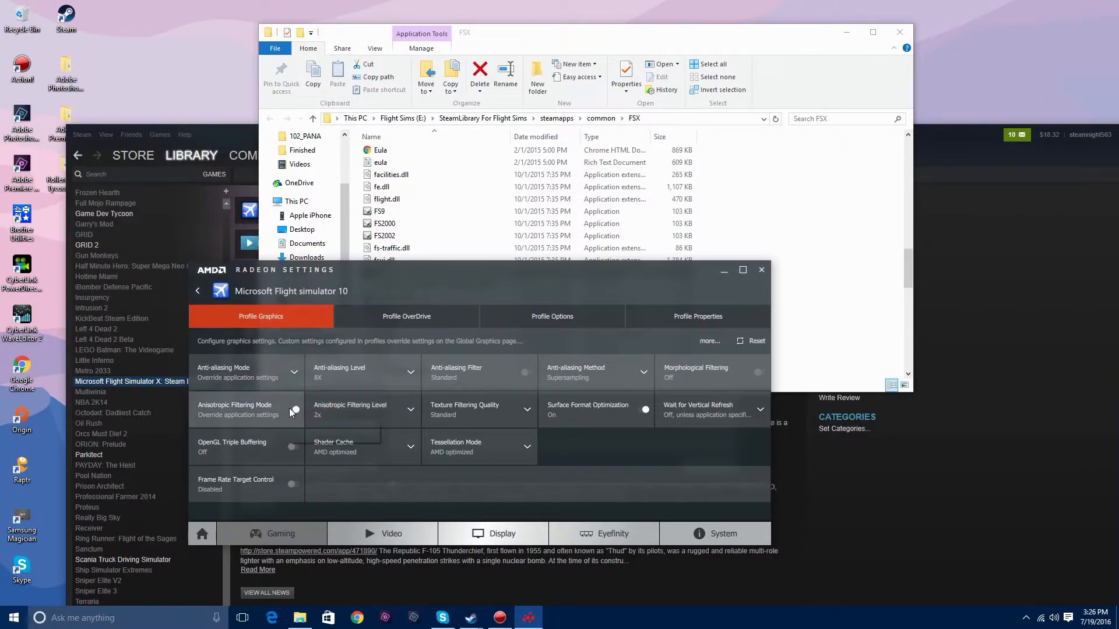
{"action": "left_click", "coordinate": [369, 414]}
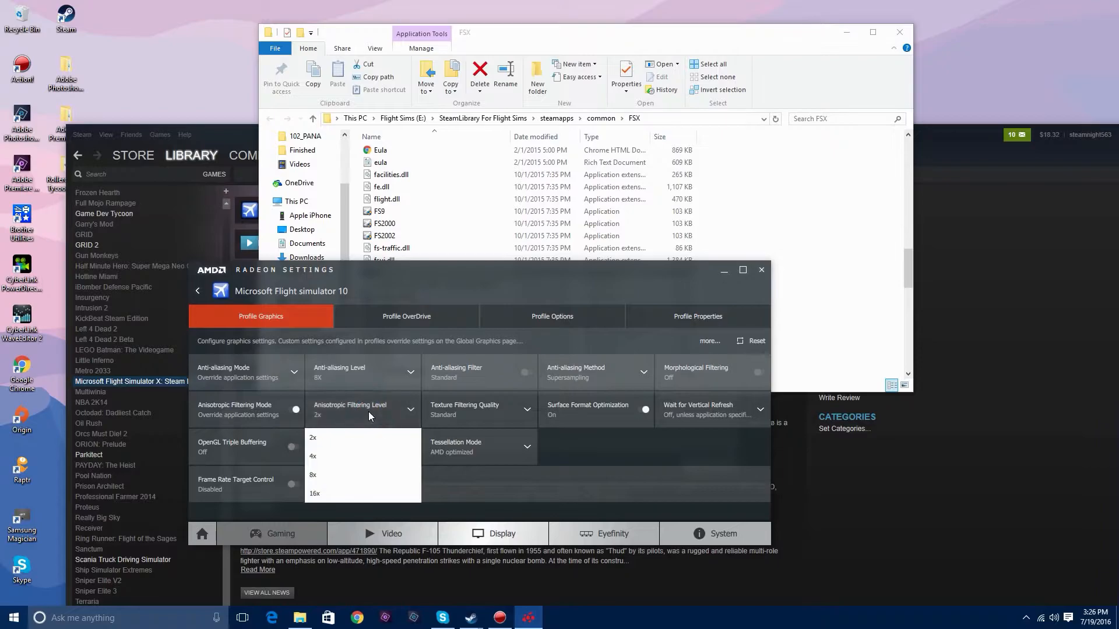
{"action": "left_click", "coordinate": [318, 495]}
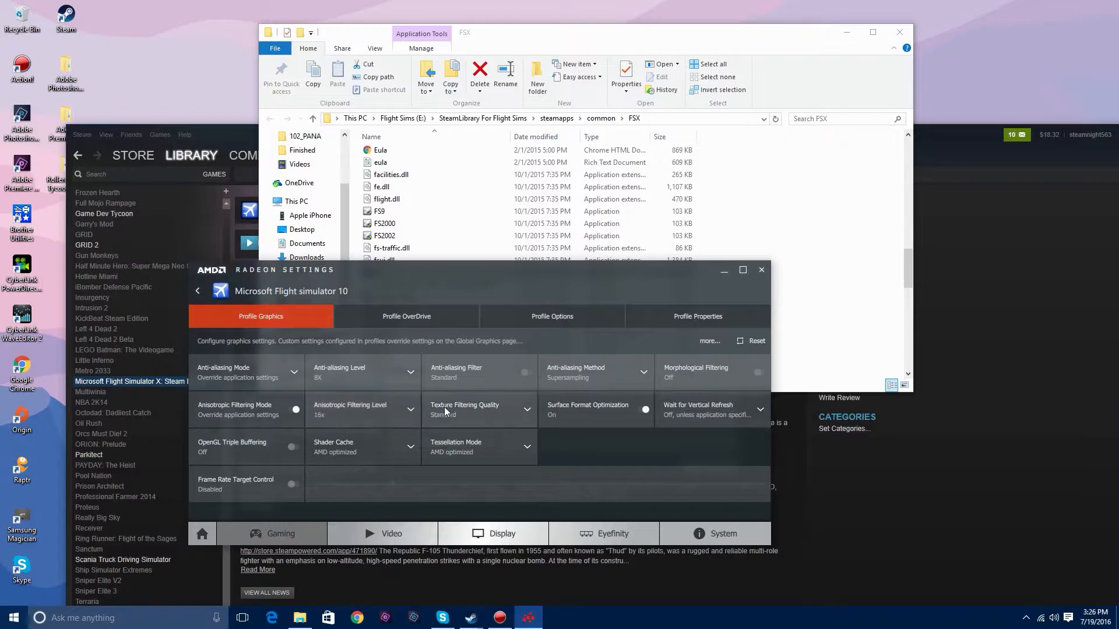
{"action": "left_click", "coordinate": [395, 416]}
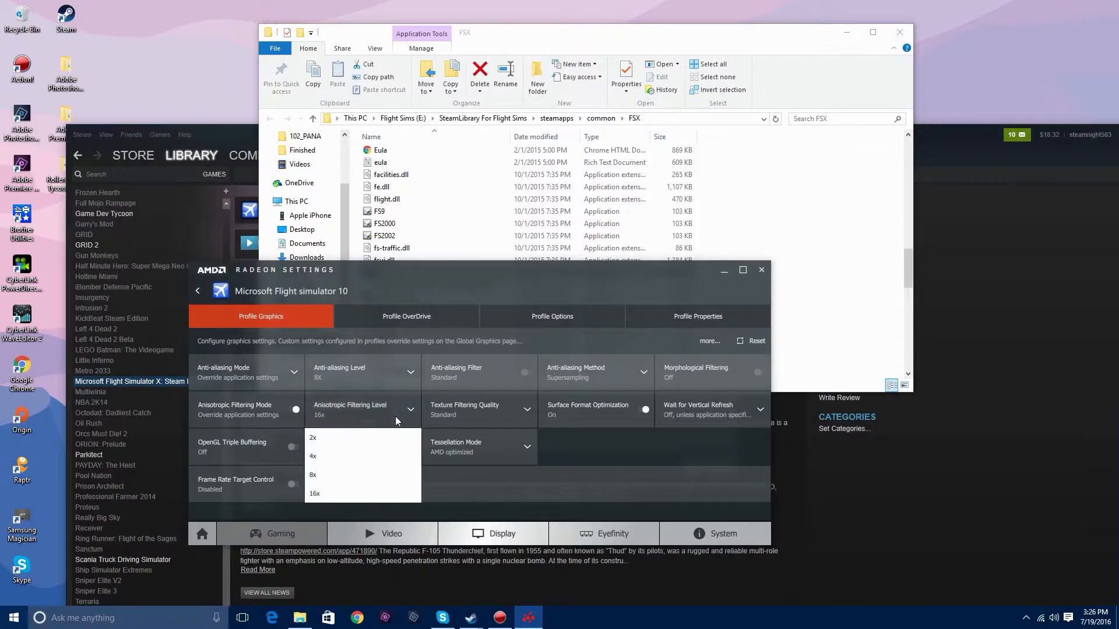
{"action": "left_click", "coordinate": [319, 494]}
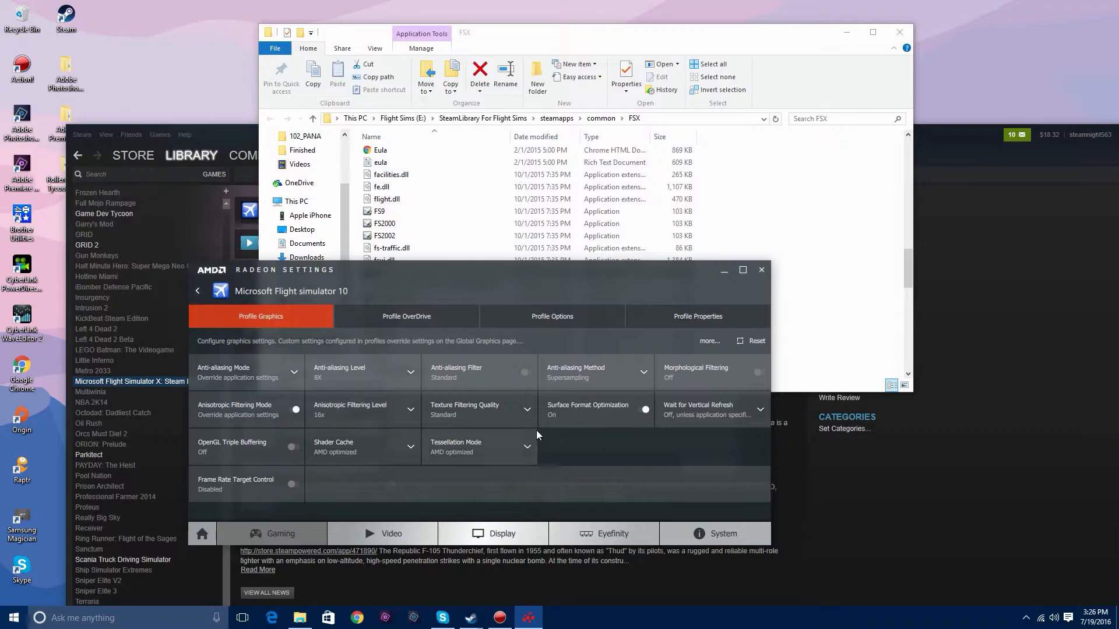
{"action": "left_click", "coordinate": [527, 411]}
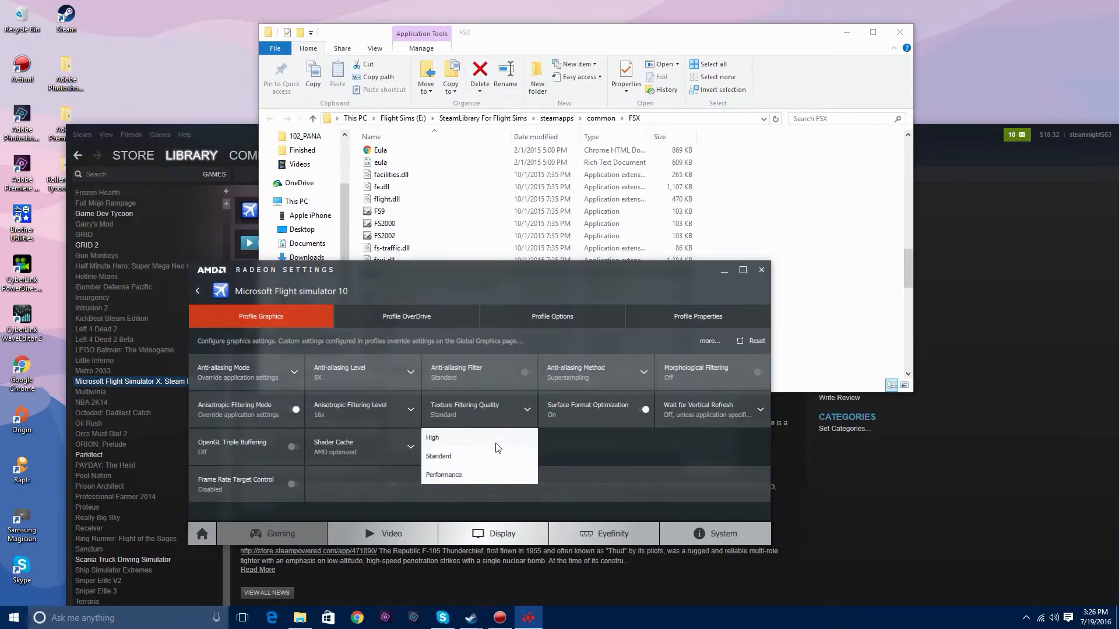
{"action": "left_click", "coordinate": [438, 445]}
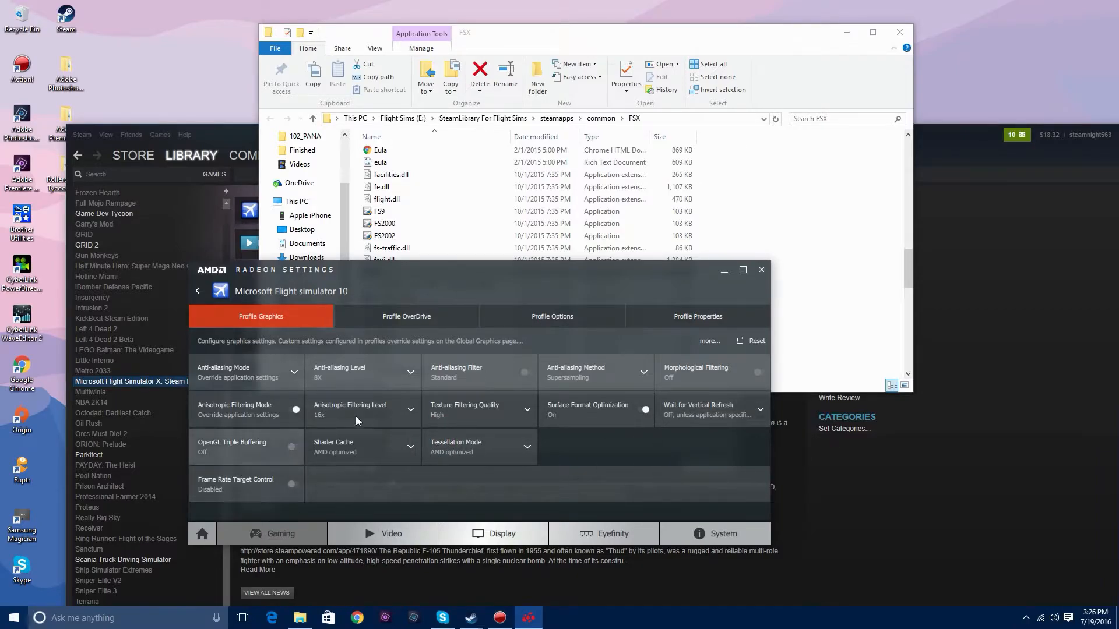
- Review the Wait for Vertical Refresh options and try enabling Frame Rate Target Control for the profile
{"action": "left_click", "coordinate": [759, 405]}
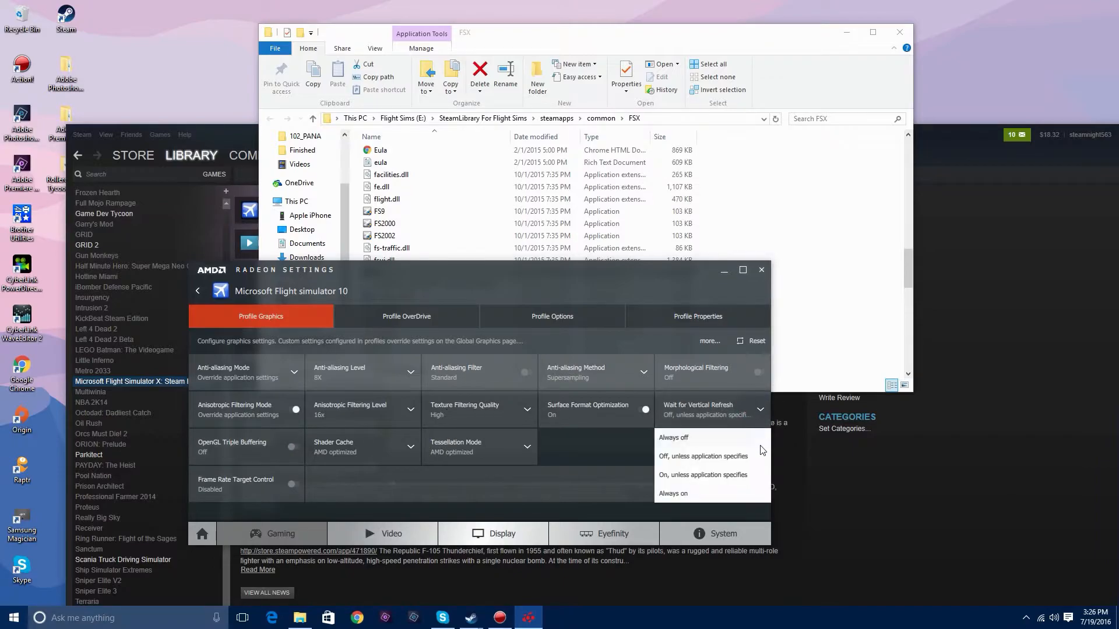
{"action": "left_click", "coordinate": [747, 418]}
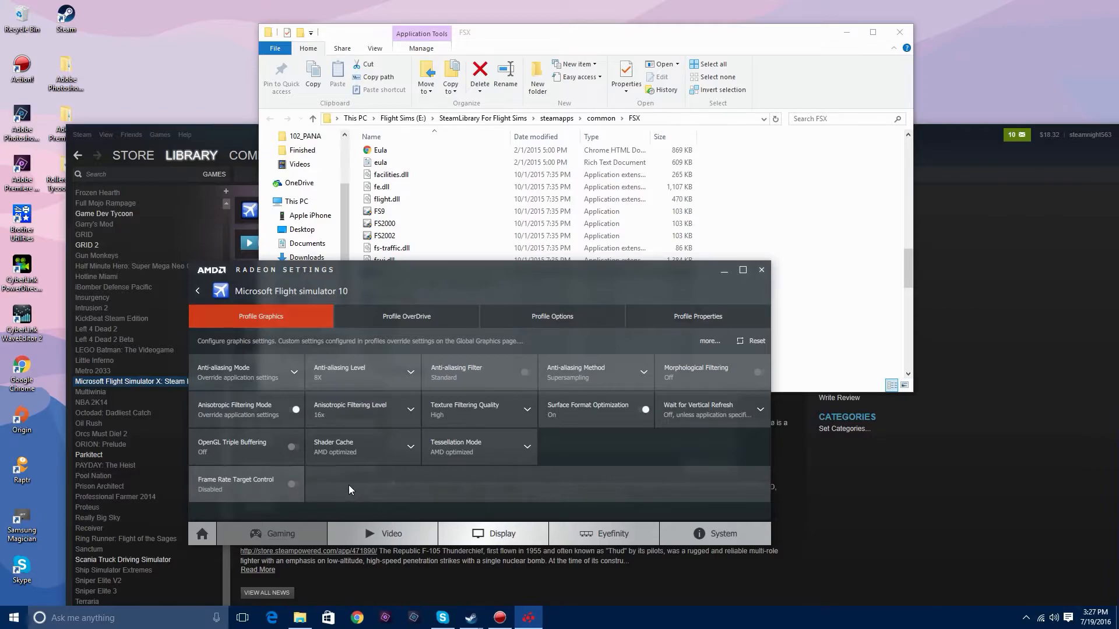
{"action": "left_click", "coordinate": [274, 490]}
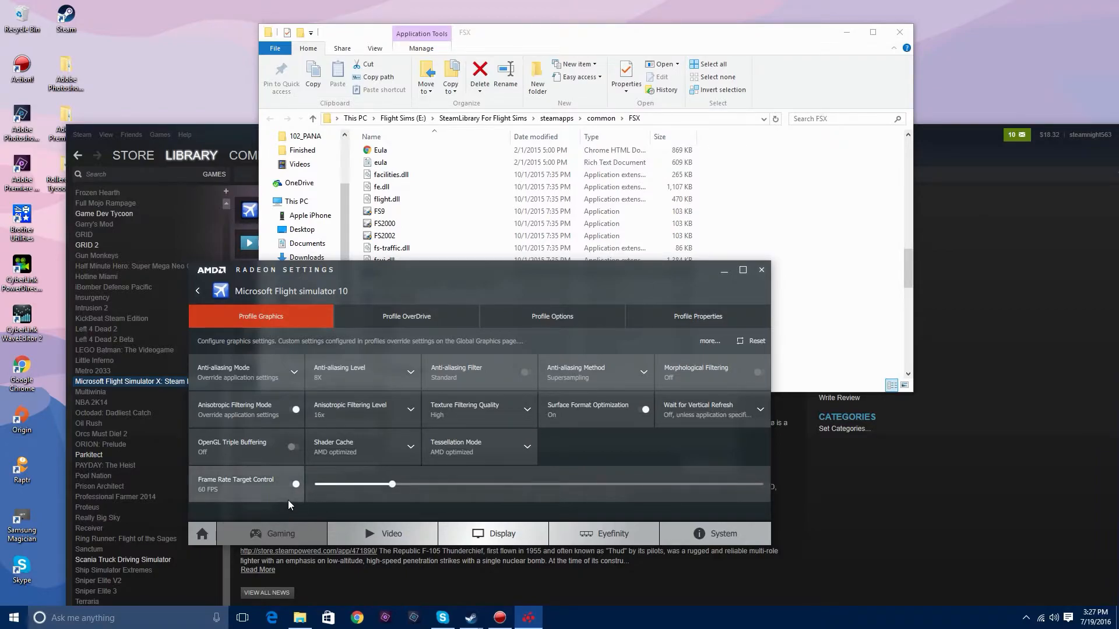
{"action": "left_click", "coordinate": [241, 494]}
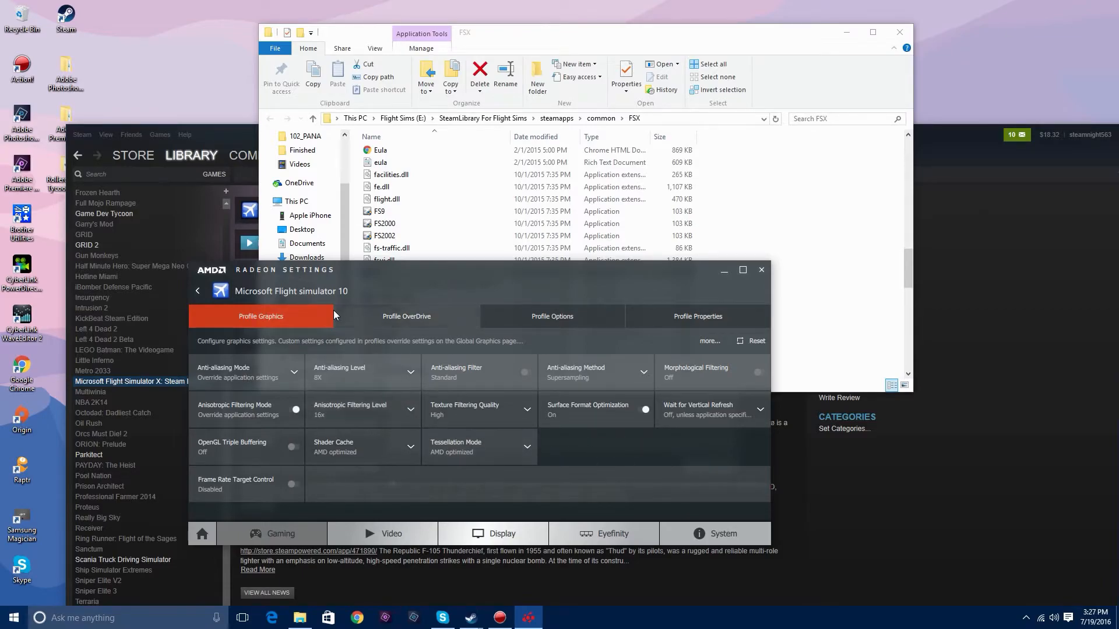
- Leave the Microsoft Flight simulator 10 profile and return to the overview of gaming profiles
{"action": "left_click", "coordinate": [195, 291]}
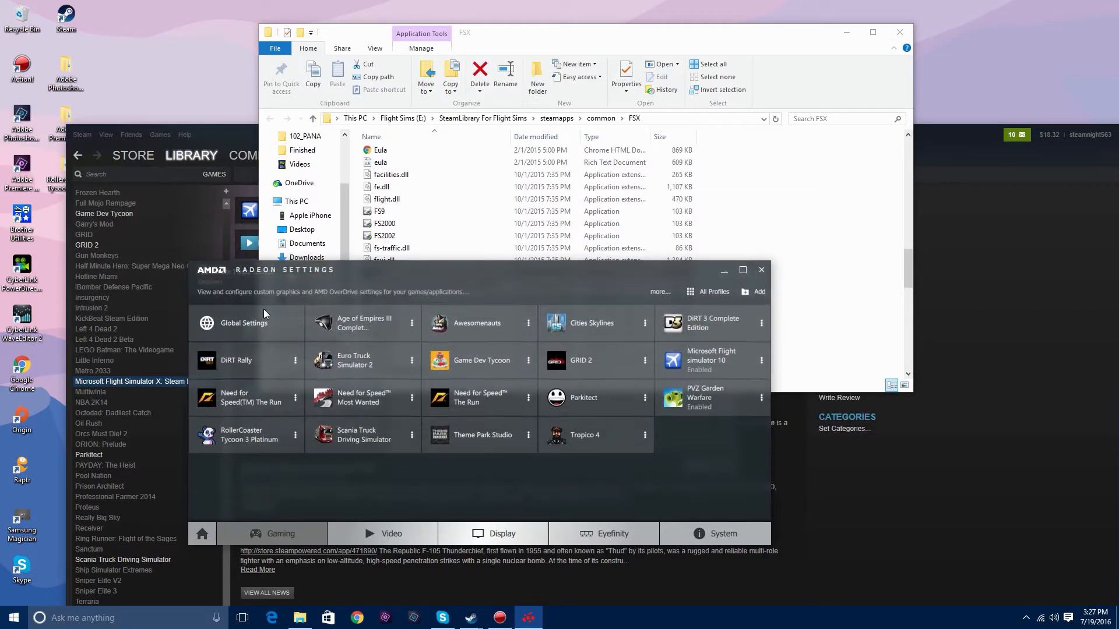
- Open the monitor's display settings with Virtual Super Resolution and minimize the Steam and FSX folder windows to clear the desktop
{"action": "left_click", "coordinate": [411, 536]}
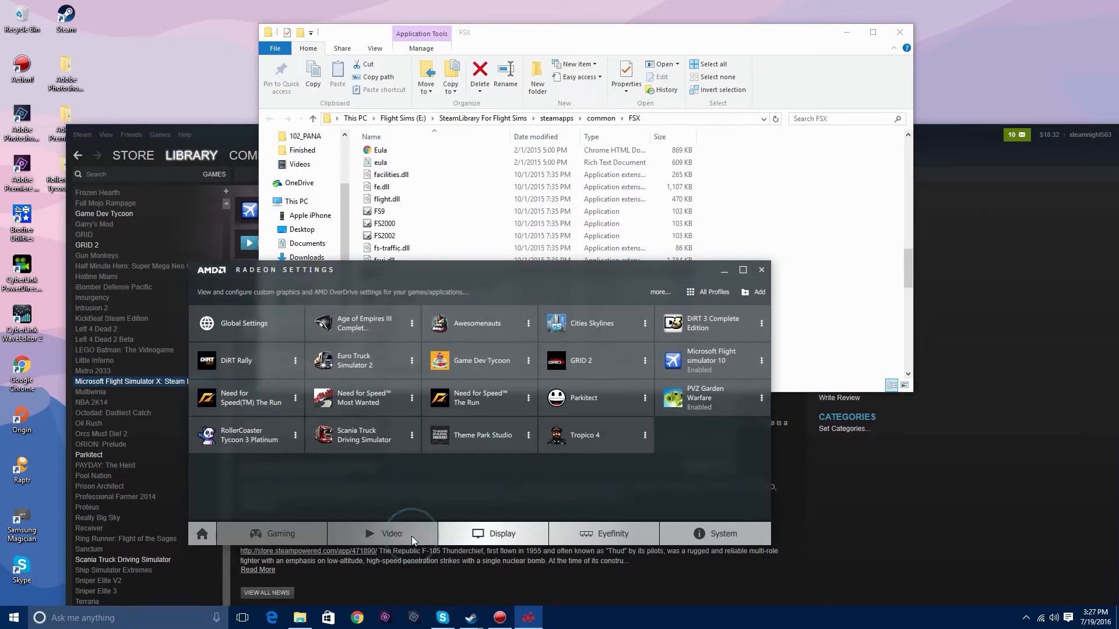
{"action": "left_click", "coordinate": [509, 540]}
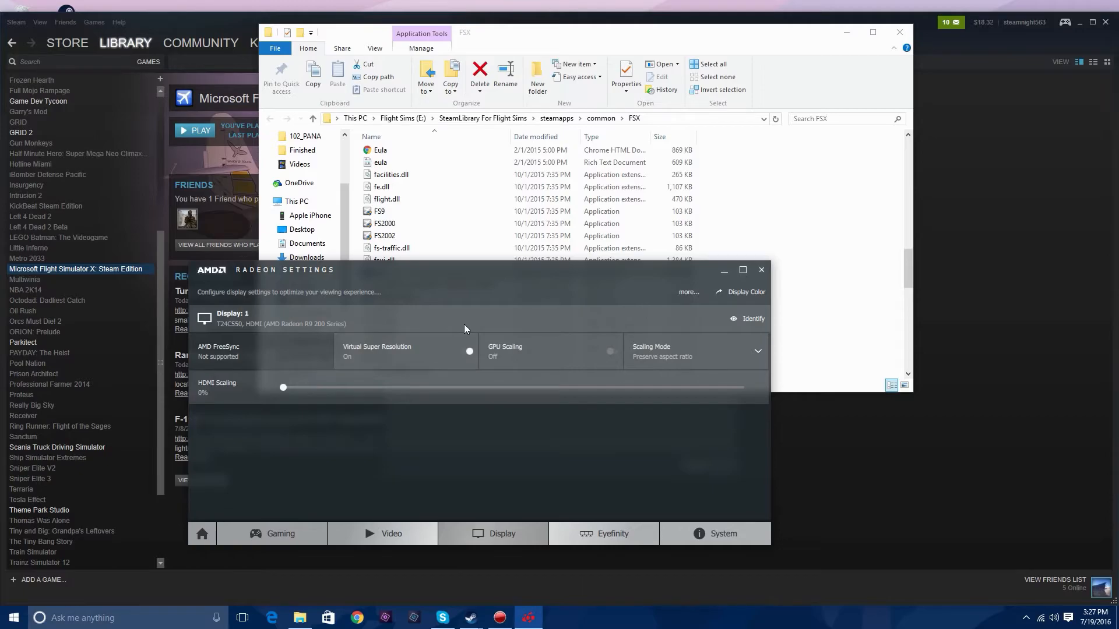
{"action": "left_click_drag", "start_coordinate": [523, 272], "coordinate": [685, 87]}
{"action": "left_click", "coordinate": [1084, 25]}
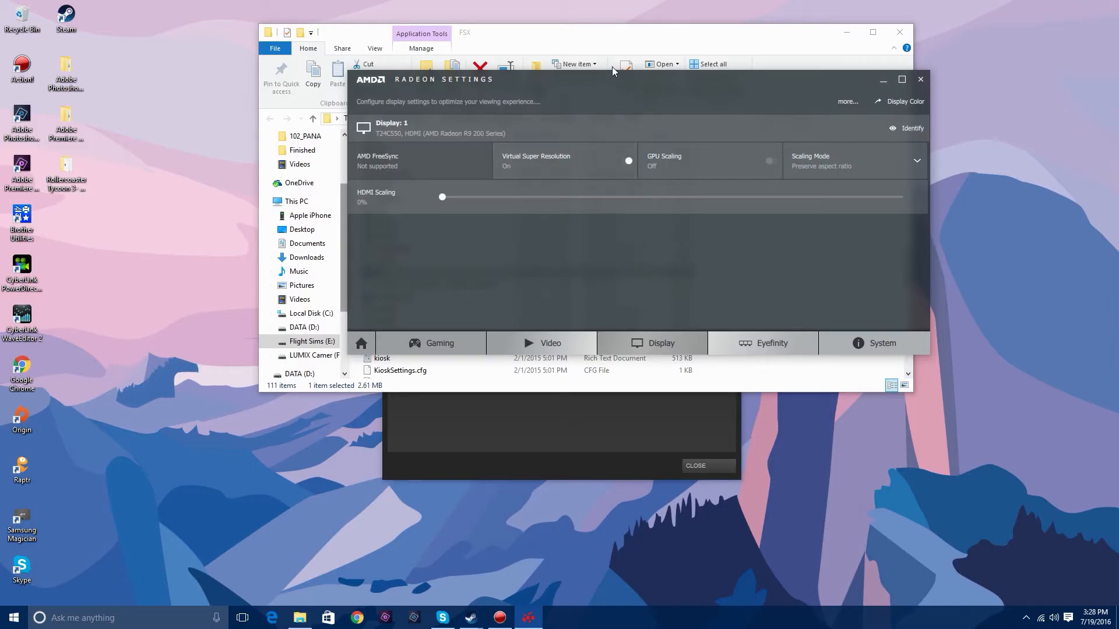
{"action": "left_click", "coordinate": [845, 33]}
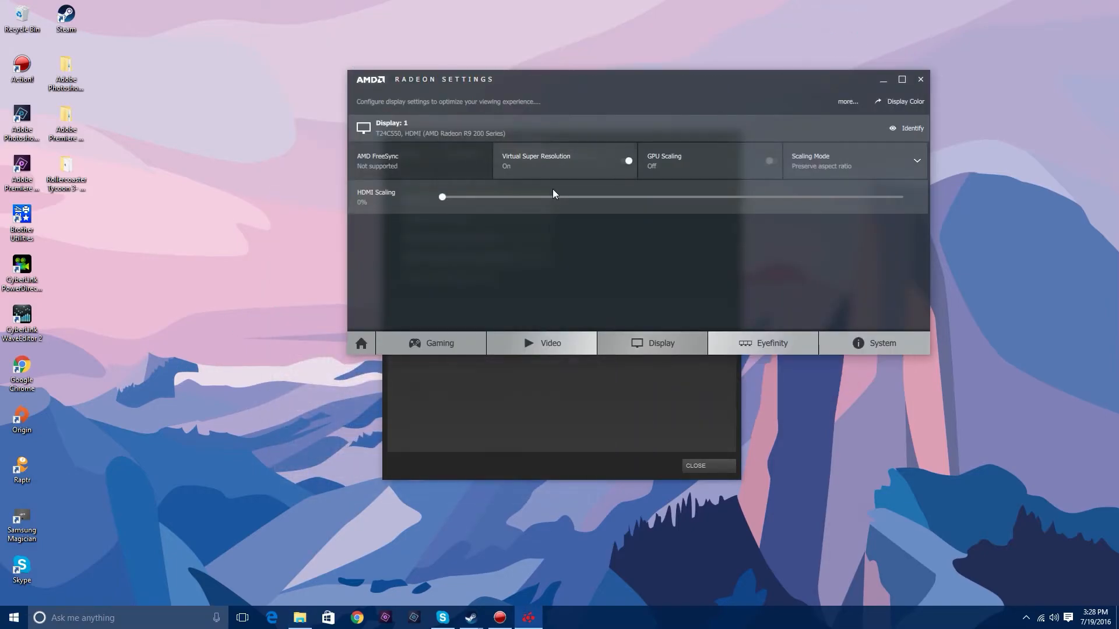
- Set the Windows desktop resolution to 3200 × 1800 in the advanced display settings
{"action": "right_click", "coordinate": [210, 346]}
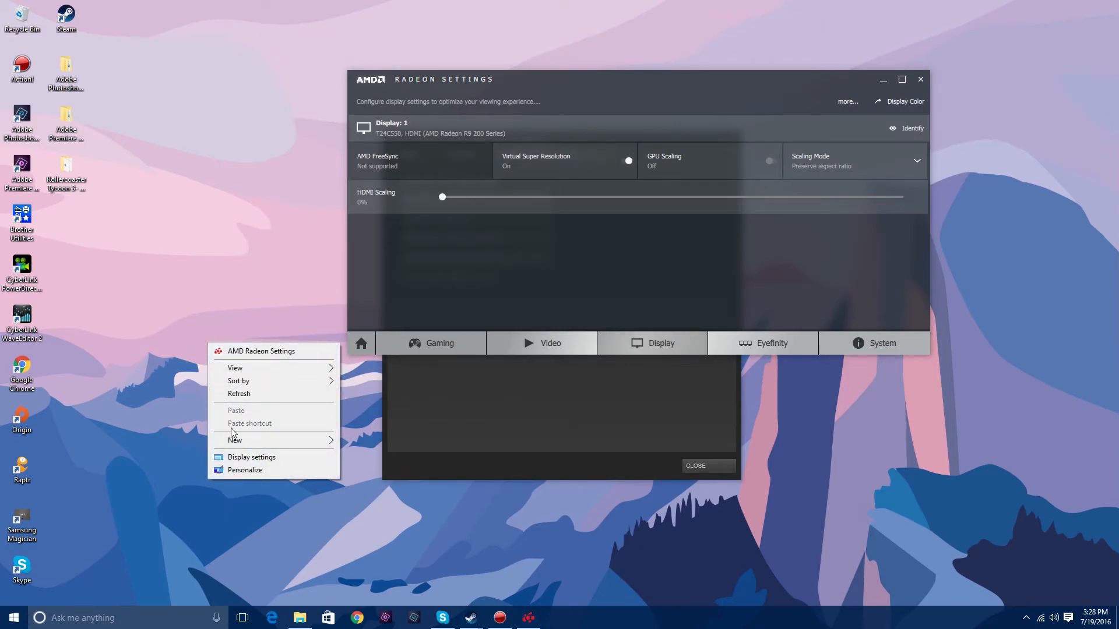
{"action": "left_click", "coordinate": [263, 458]}
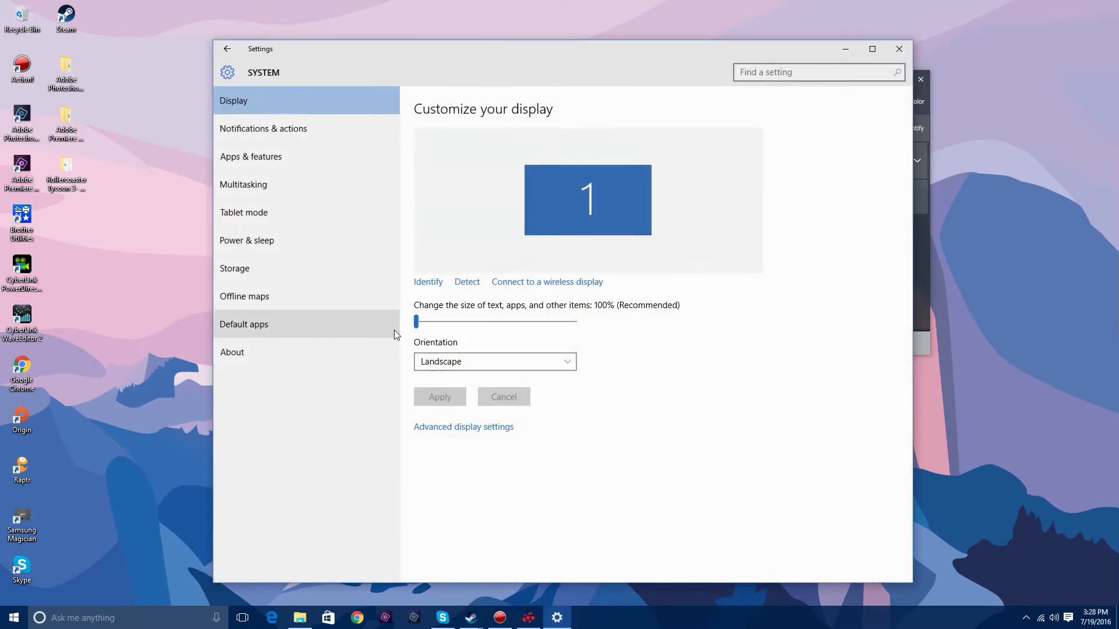
{"action": "left_click", "coordinate": [489, 429]}
{"action": "left_click", "coordinate": [376, 424]}
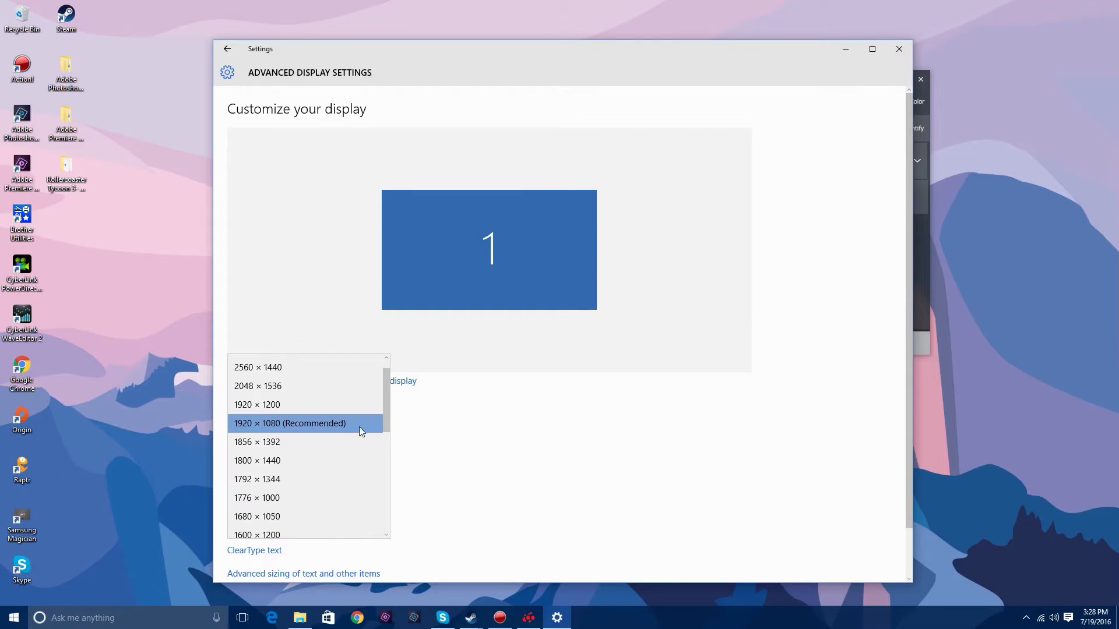
{"action": "scroll", "coordinate": [352, 427], "scroll_direction": "up", "scroll_amount": 1}
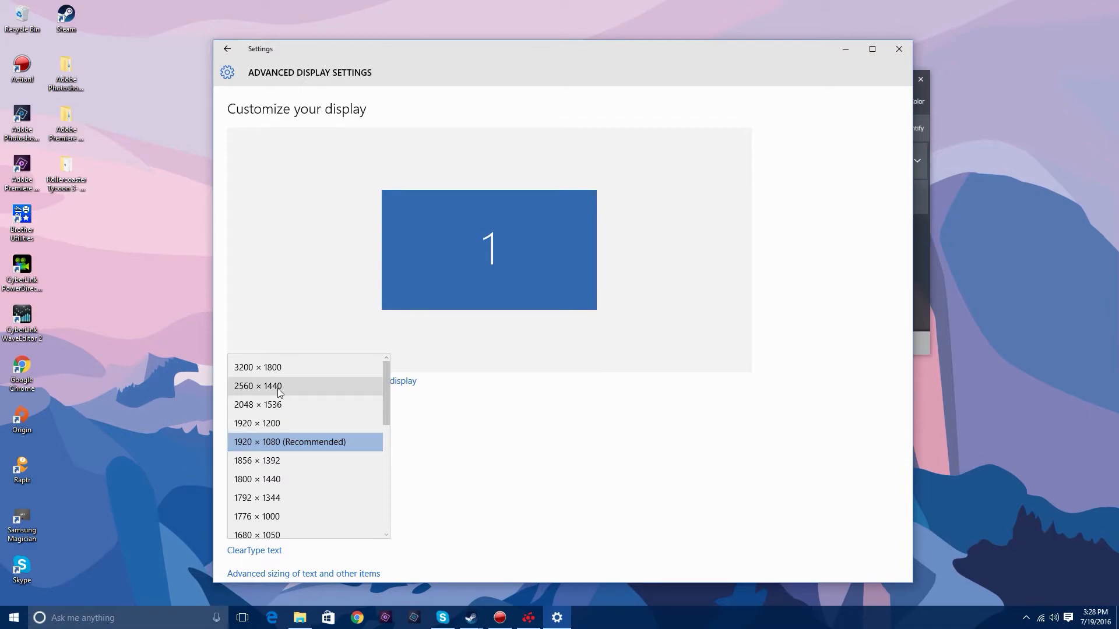
{"action": "left_click", "coordinate": [269, 367]}
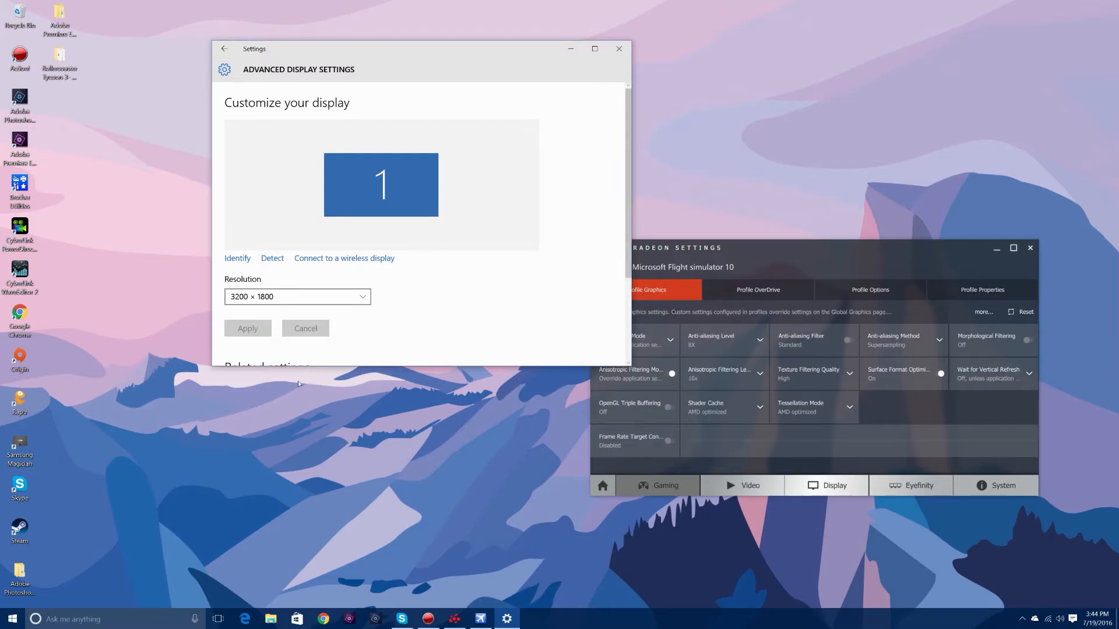
- Close the running Microsoft Flight Simulator window and confirm ending the simulator
{"action": "right_click", "coordinate": [483, 616]}
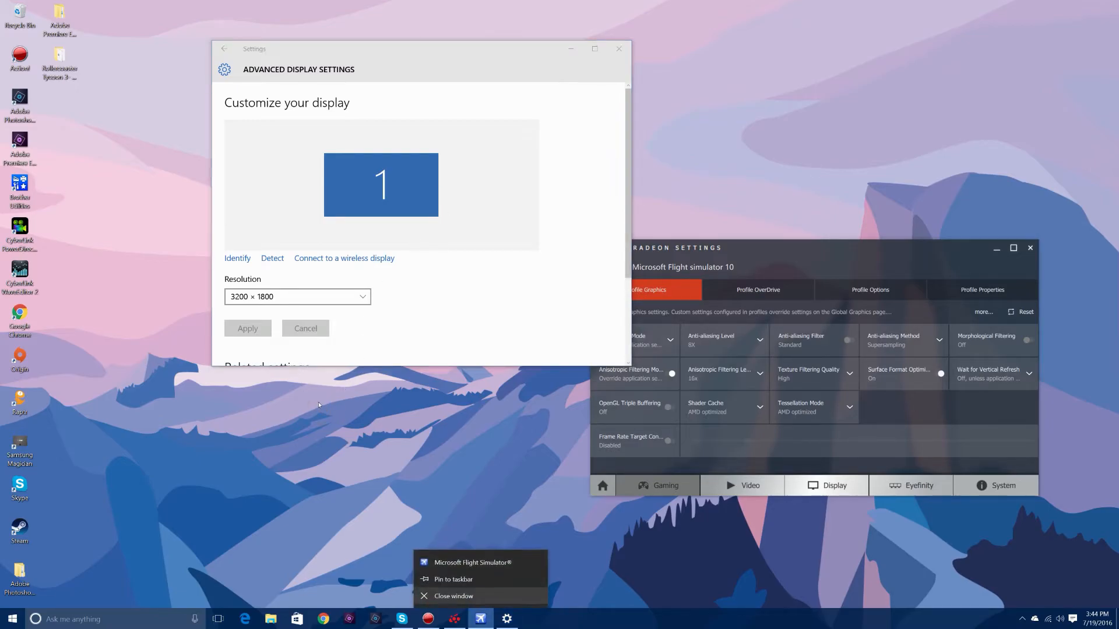
{"action": "left_click", "coordinate": [476, 599]}
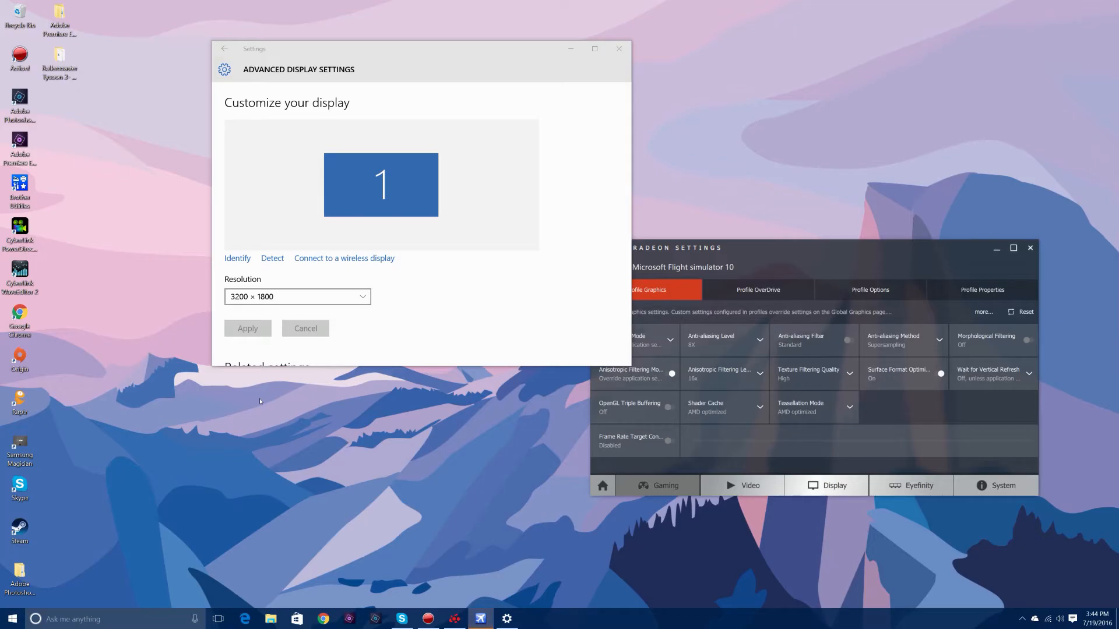
{"action": "mouse_move", "coordinate": [479, 621]}
{"action": "left_click", "coordinate": [467, 585]}
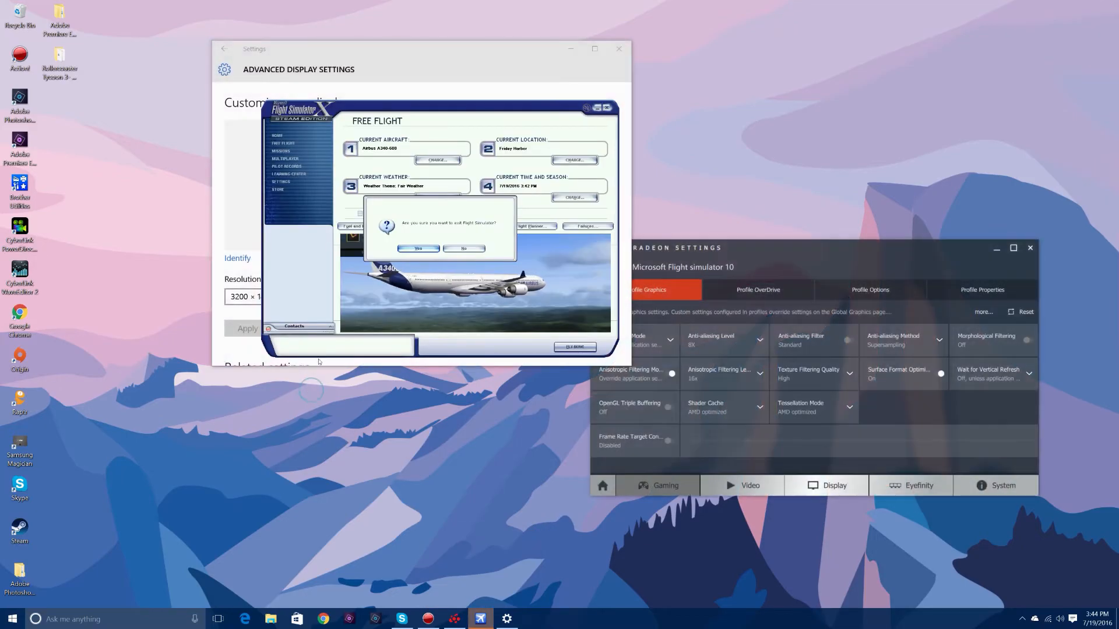
{"action": "left_click", "coordinate": [414, 247]}
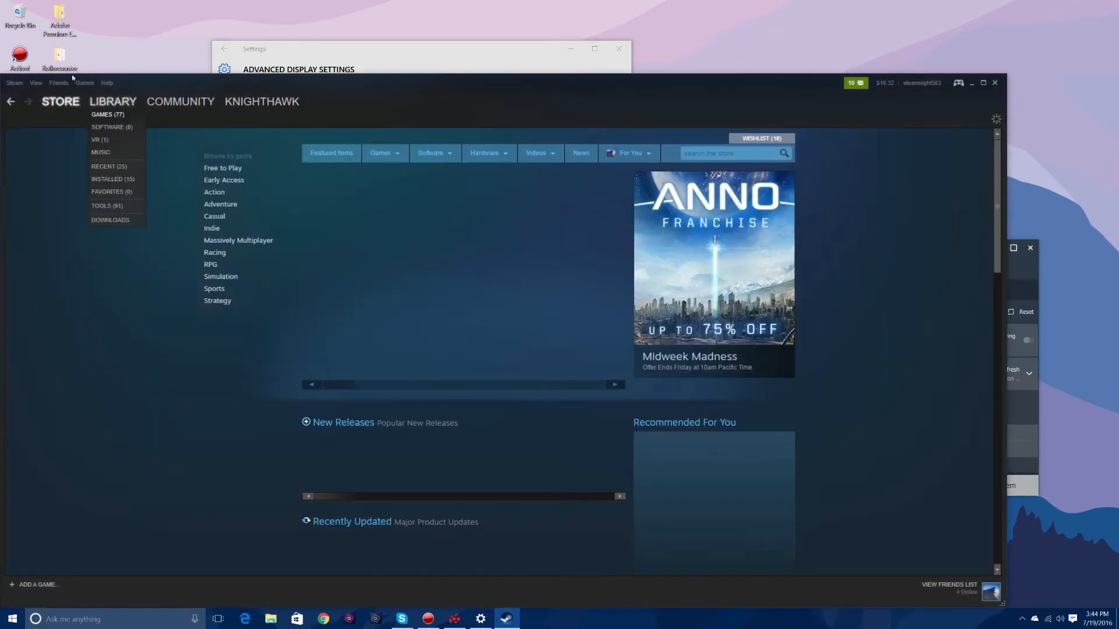
- Launch Microsoft Flight Simulator X: Steam Edition from the Steam library and allow it to make changes to the PC
{"action": "left_click", "coordinate": [113, 102]}
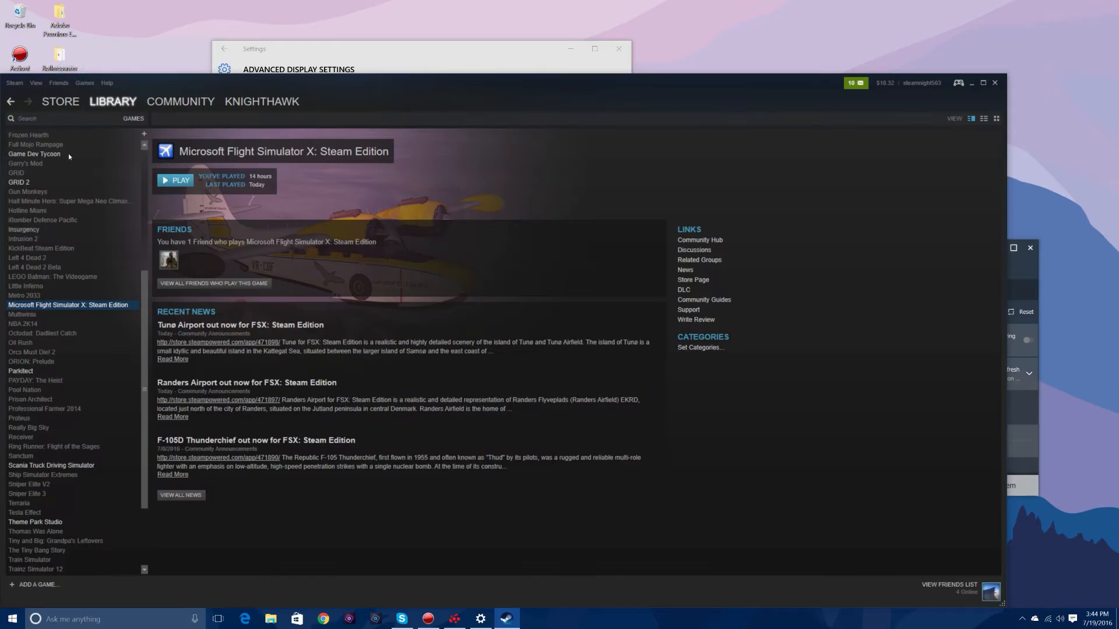
{"action": "left_click", "coordinate": [176, 181]}
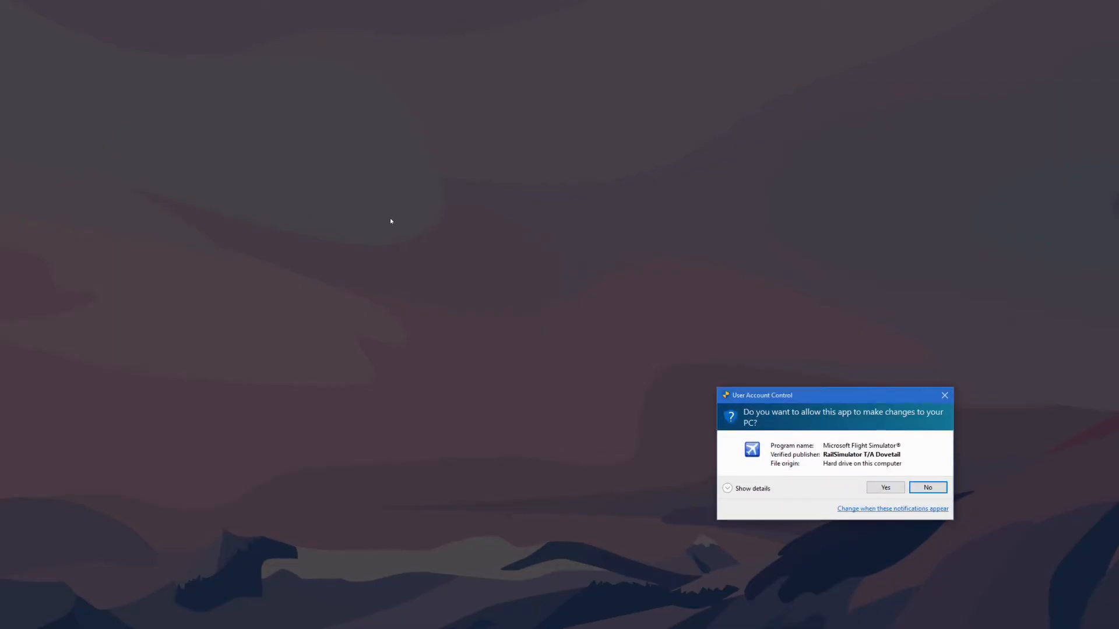
{"action": "left_click", "coordinate": [885, 488]}
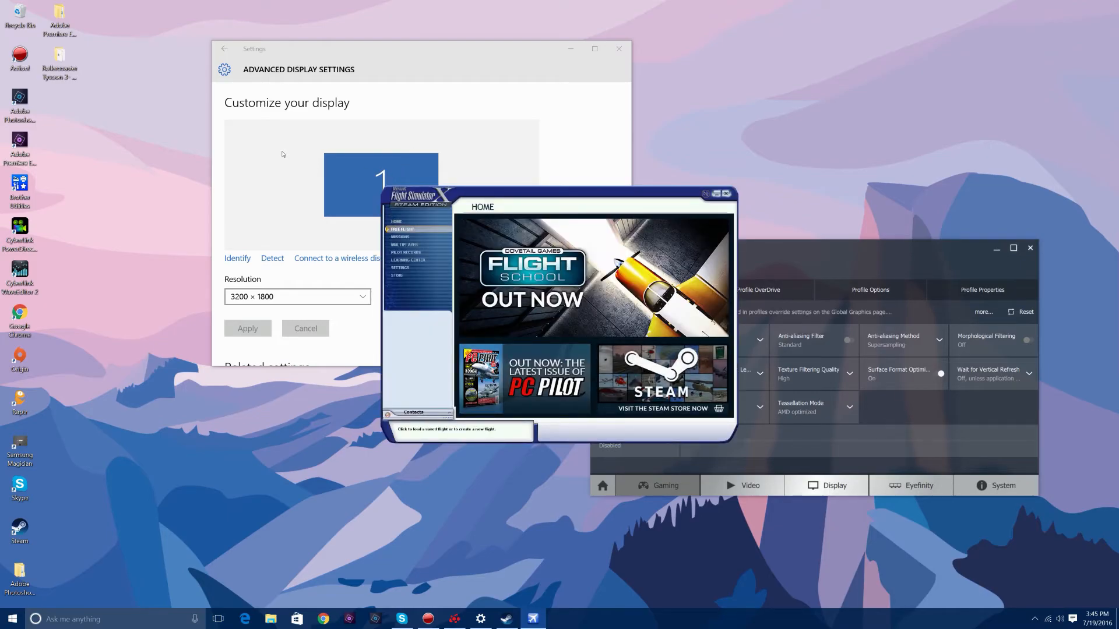
- Set Flight Simulator's full-screen resolution to 3200x1800x32 in its custom graphics display settings
{"action": "left_click", "coordinate": [419, 268]}
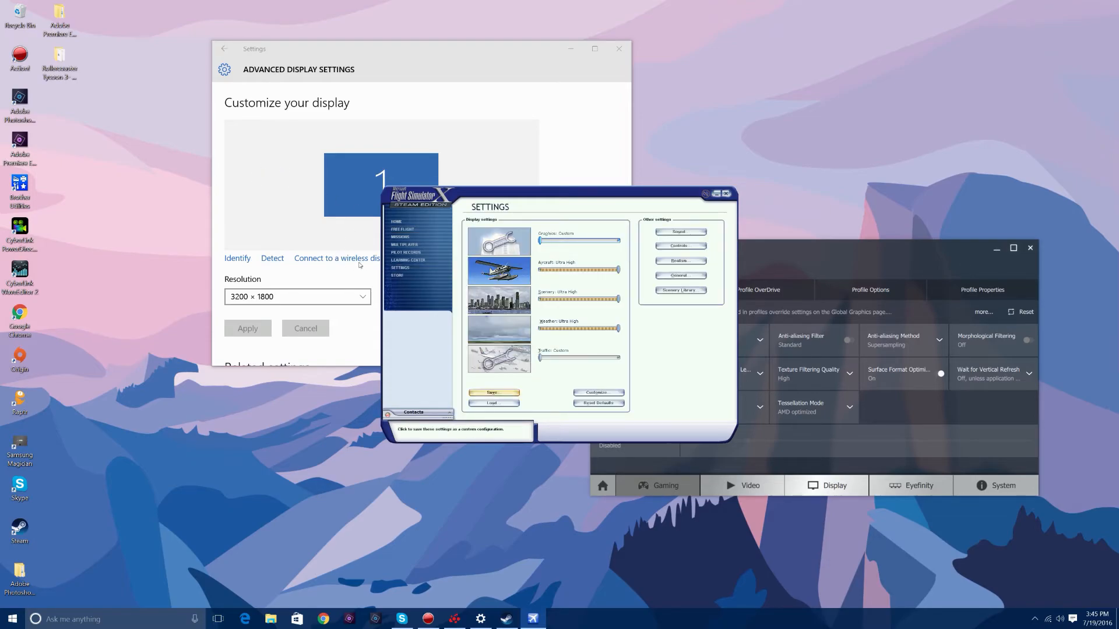
{"action": "left_click", "coordinate": [586, 393]}
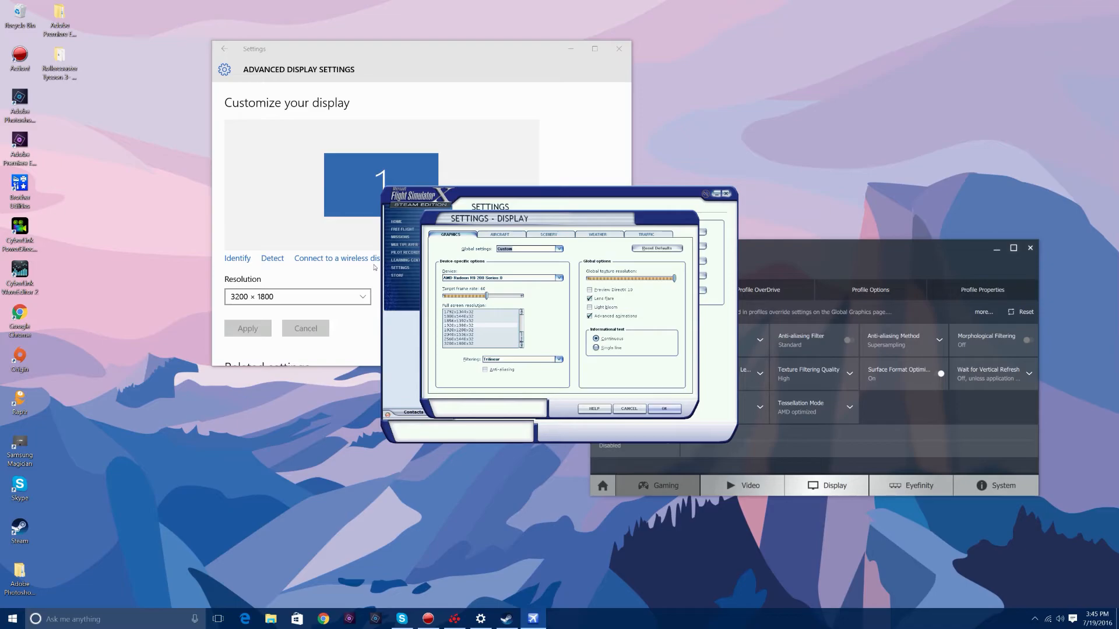
{"action": "left_click", "coordinate": [315, 231]}
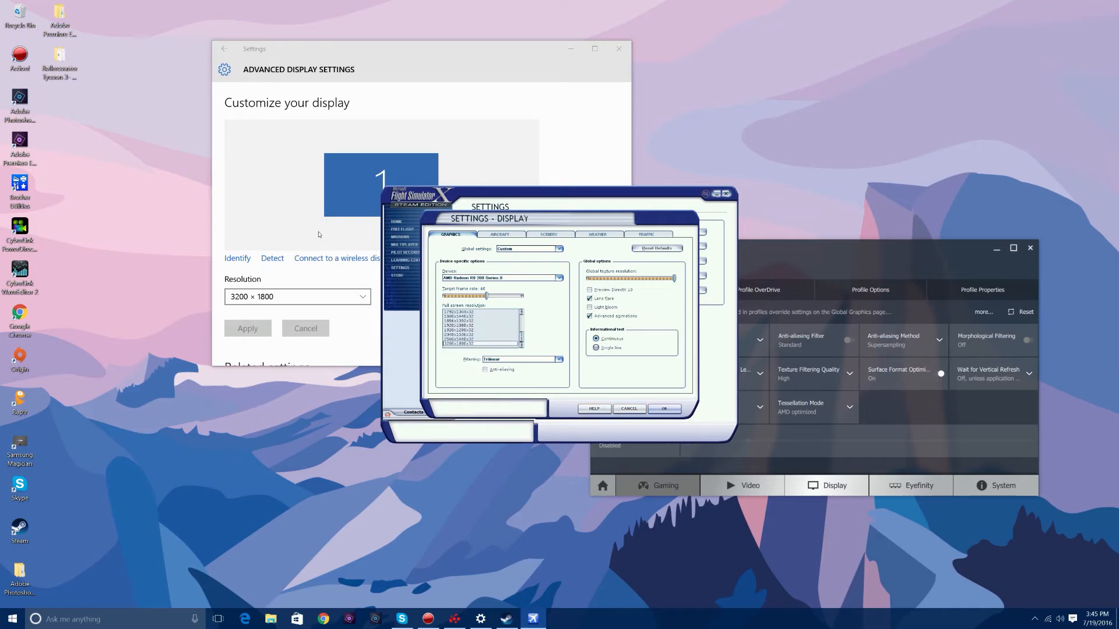
{"action": "left_click", "coordinate": [665, 409]}
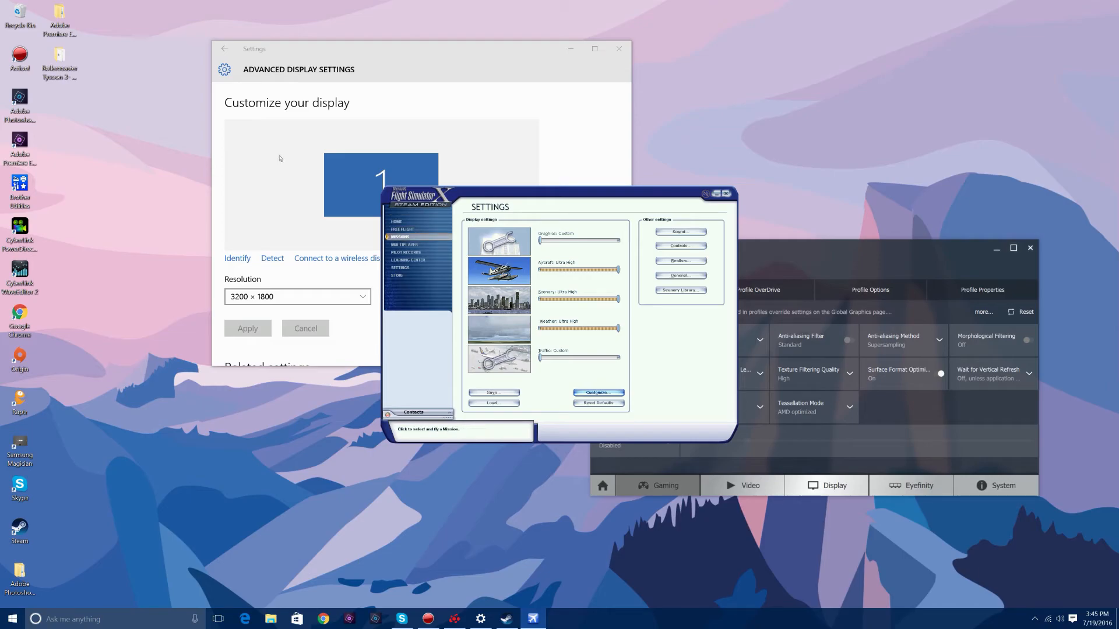
- Set up a free flight with the Airbus A340-600 as the selected aircraft
{"action": "left_click", "coordinate": [431, 230]}
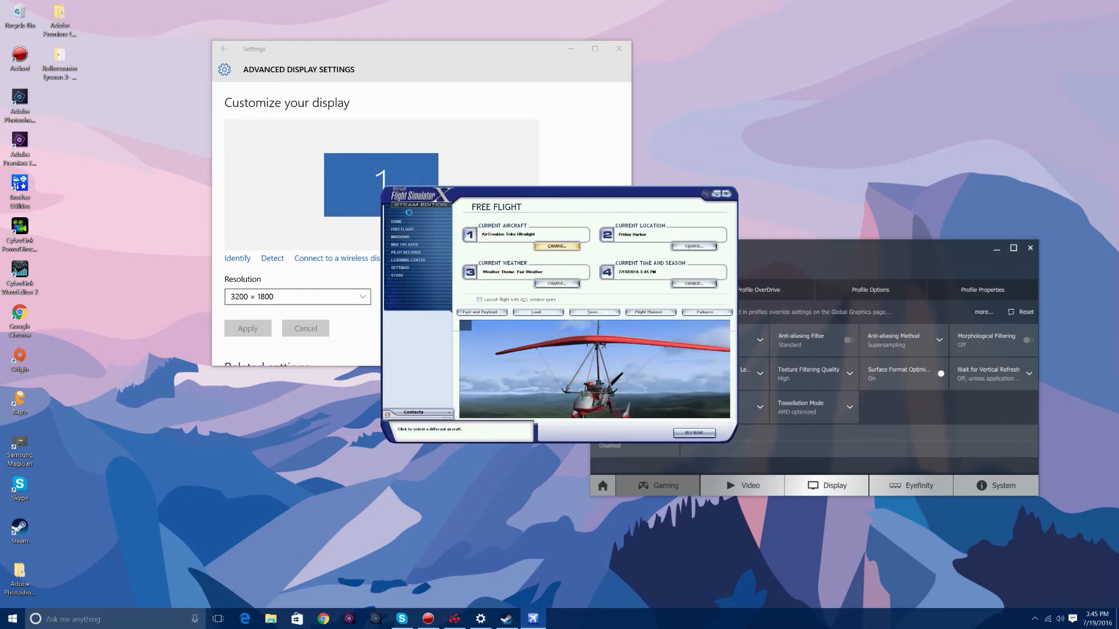
{"action": "left_click", "coordinate": [557, 246]}
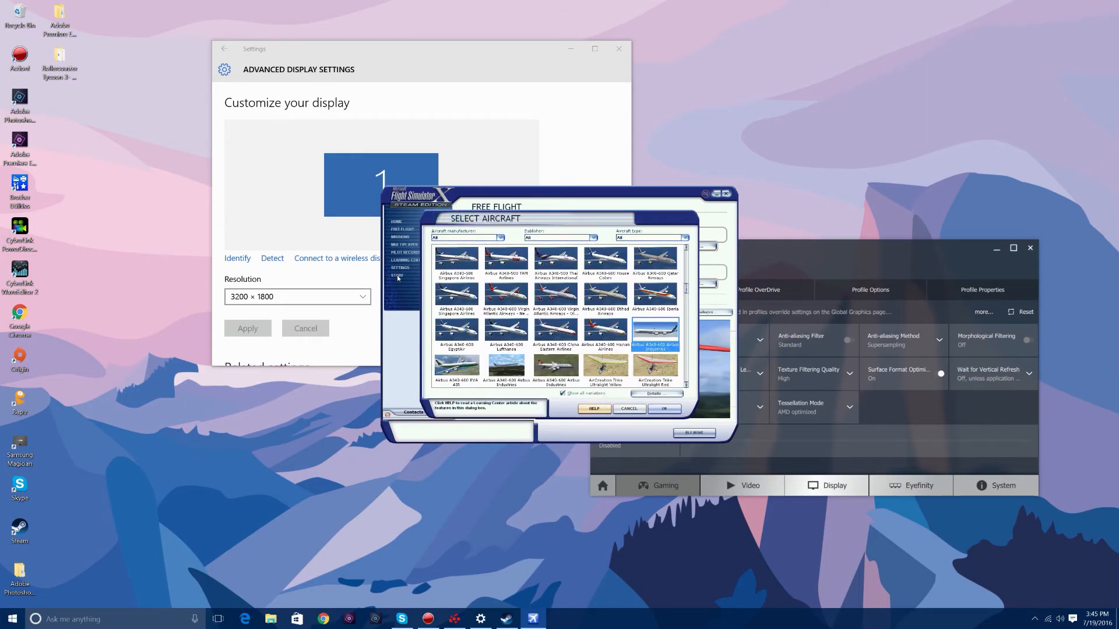
{"action": "left_click", "coordinate": [664, 409]}
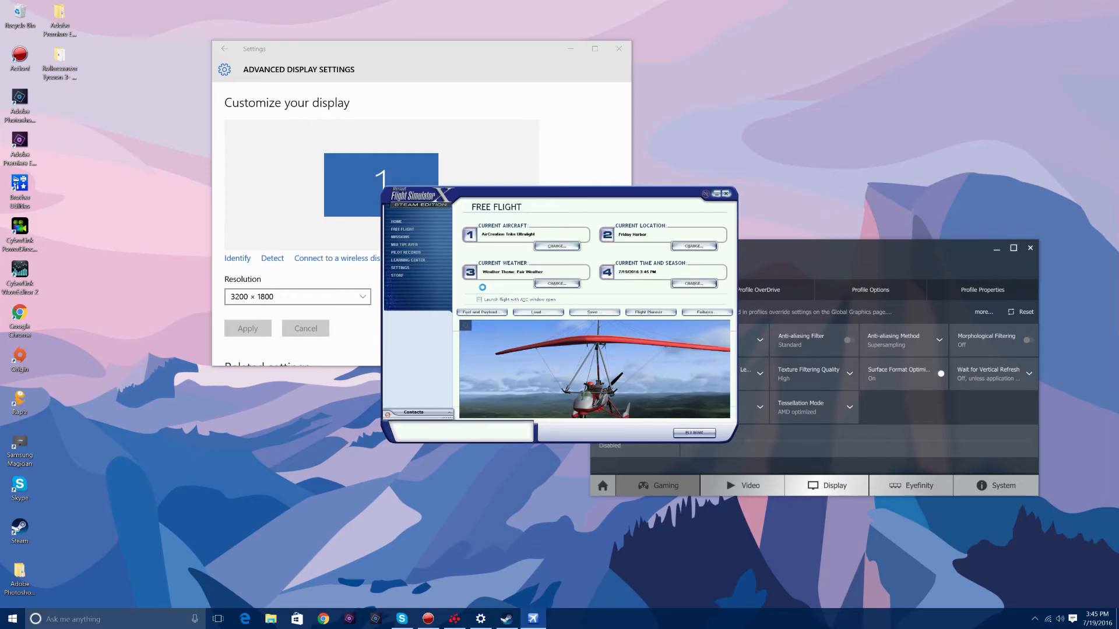